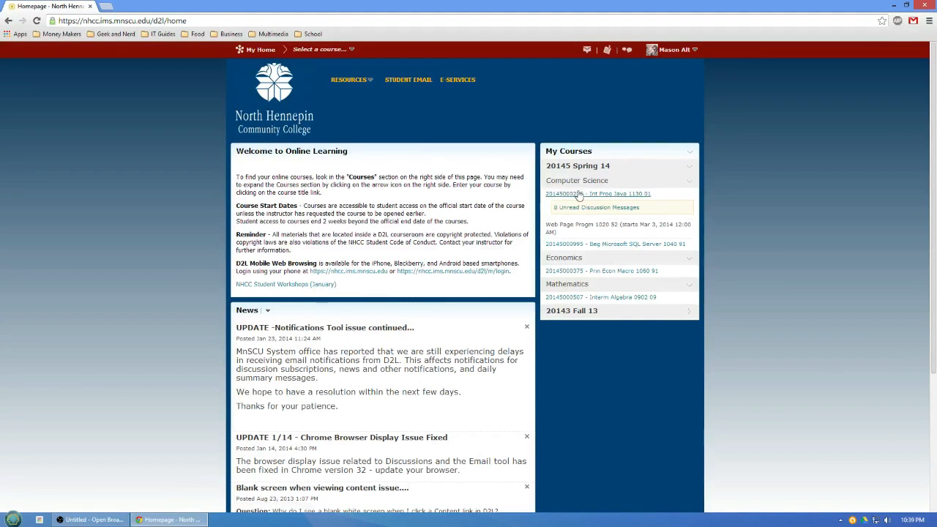
# Open the Required Software document from the Administrative Items in the Int Prog Java 1130 01 course content.
pyautogui.click(608, 194)
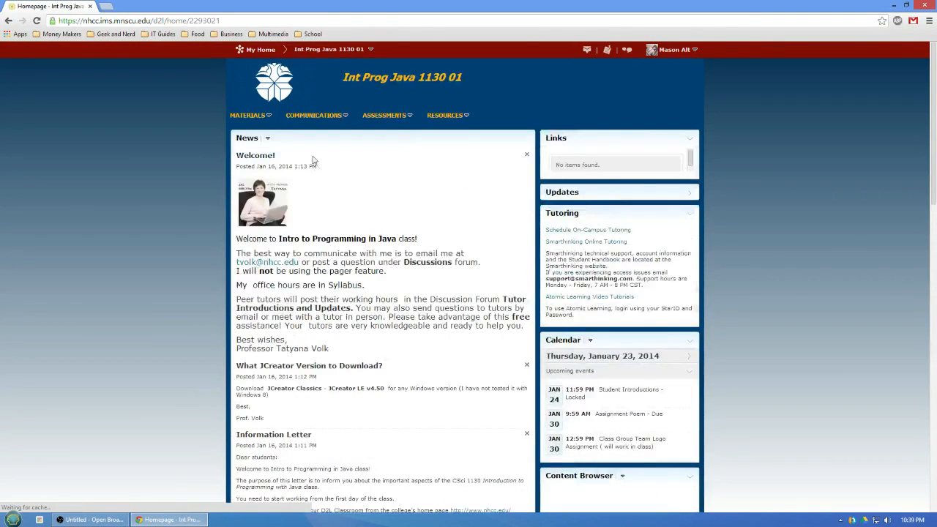
pyautogui.click(268, 116)
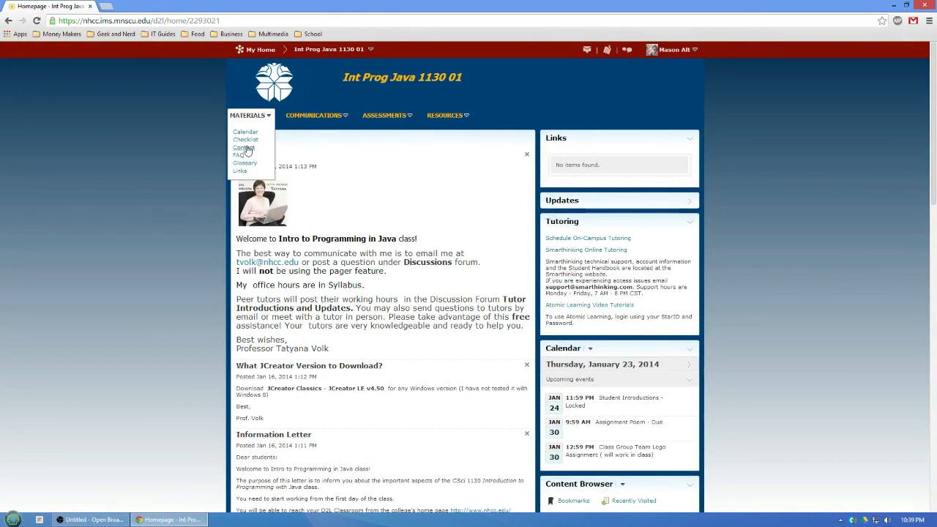
pyautogui.click(244, 147)
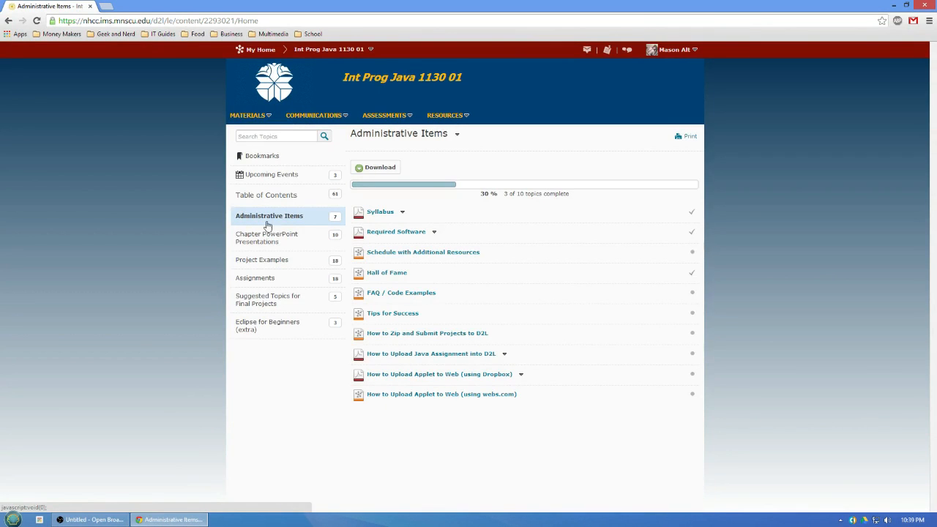
pyautogui.click(386, 233)
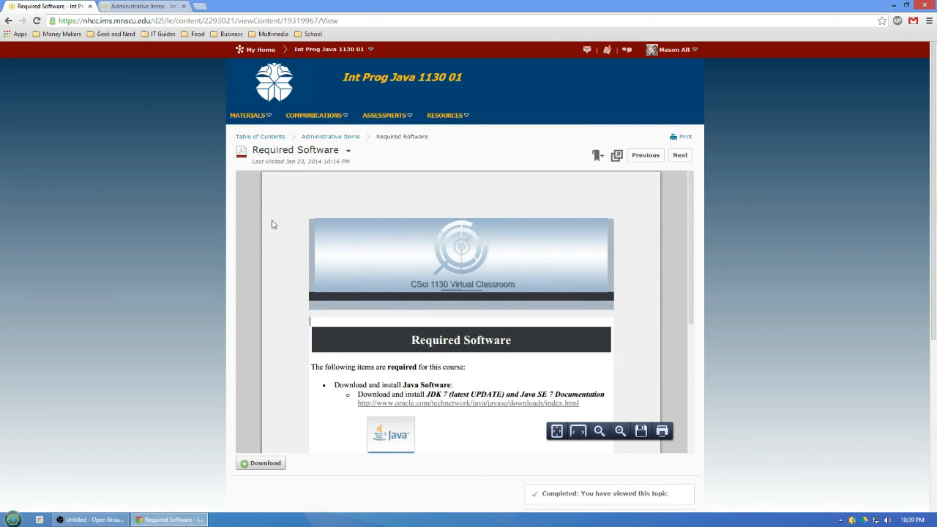
# Read through the required software list and follow its Oracle link for JDK 7 and the Java SE 7 Documentation.
pyautogui.scroll(-1, 279, 227)
pyautogui.scroll(-3, 304, 238)
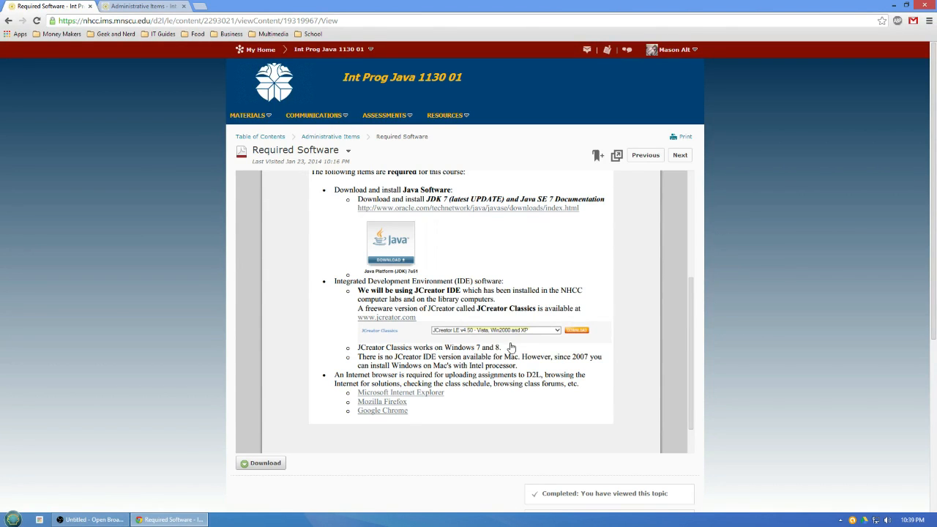
pyautogui.scroll(3, 503, 357)
pyautogui.scroll(-2, 440, 377)
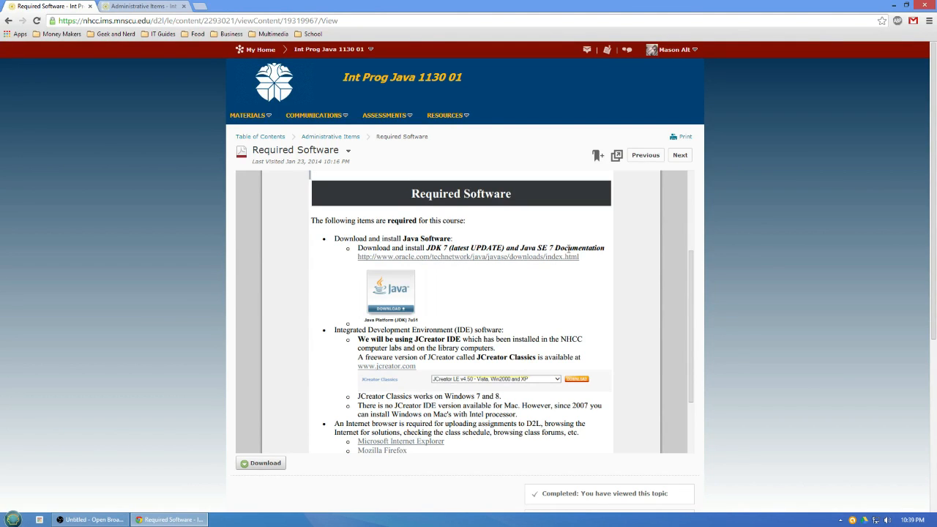
pyautogui.click(440, 265)
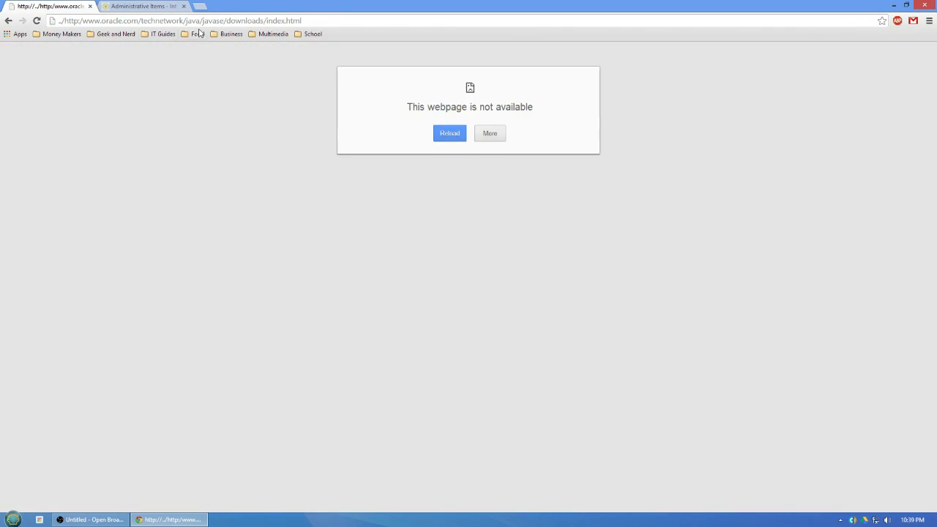
# Remove the stray characters before http in the address and load the Oracle Java SE downloads page.
pyautogui.click(205, 22)
pyautogui.click(65, 21)
pyautogui.press('BackSpace')
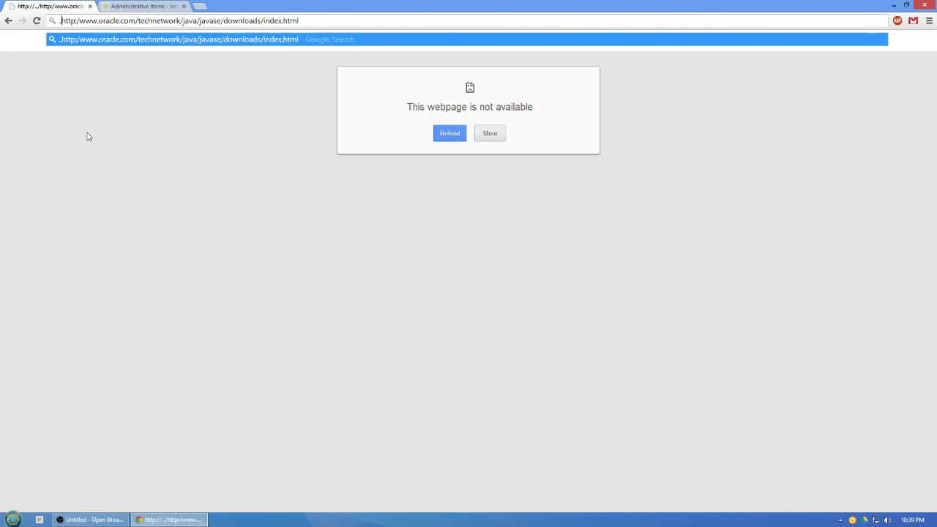
pyautogui.press('BackSpace')
pyautogui.press('BackSpace')
pyautogui.press('Return')
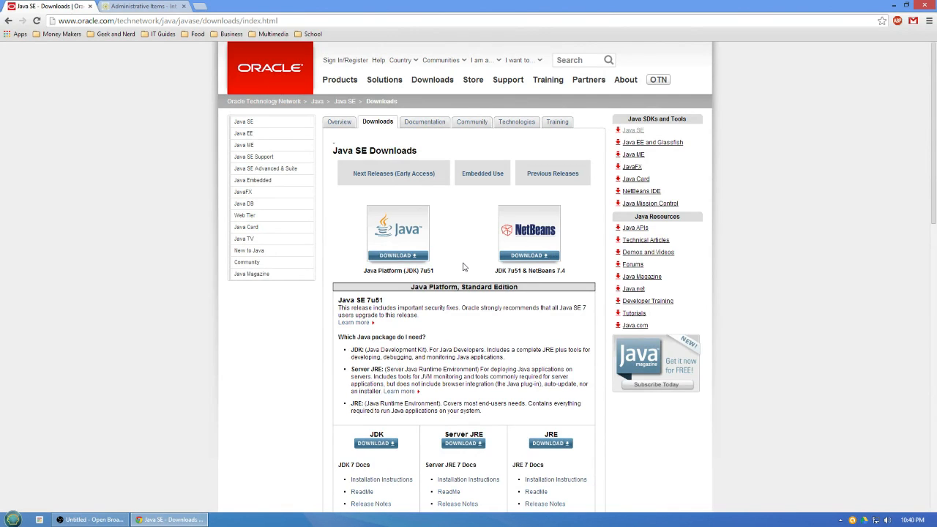
# Open the JDK download page for Java SE 7u51.
pyautogui.scroll(-2, 460, 265)
pyautogui.scroll(-1, 430, 232)
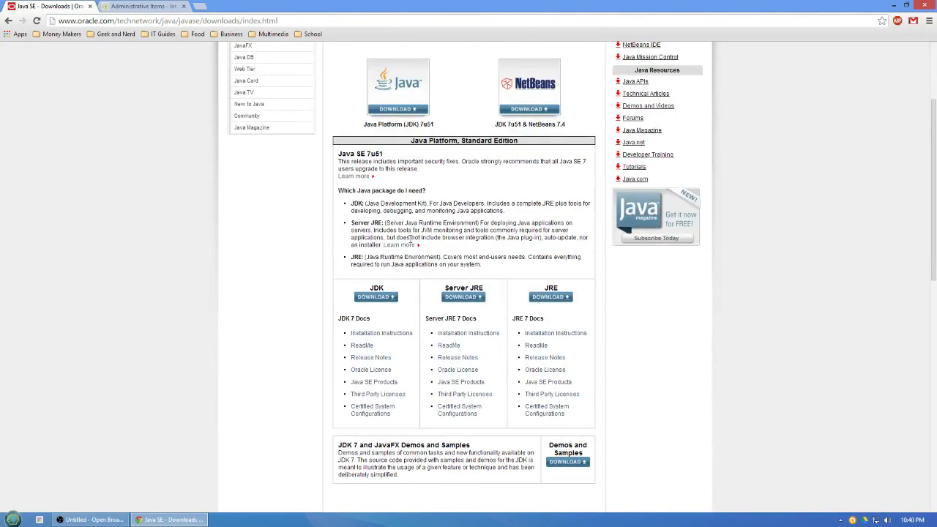
pyautogui.click(387, 297)
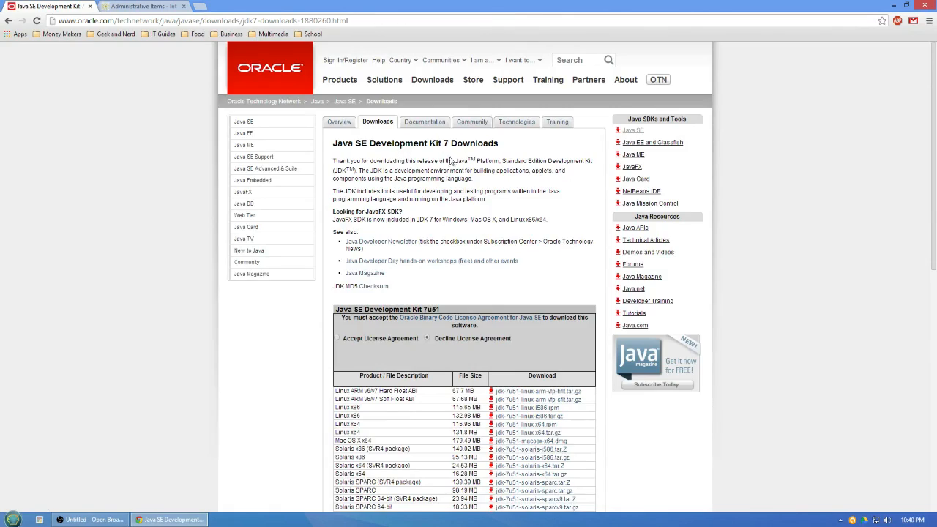
# Find the Java SE Development Kit 7u51 section and accept its license agreement.
pyautogui.scroll(-8, 445, 157)
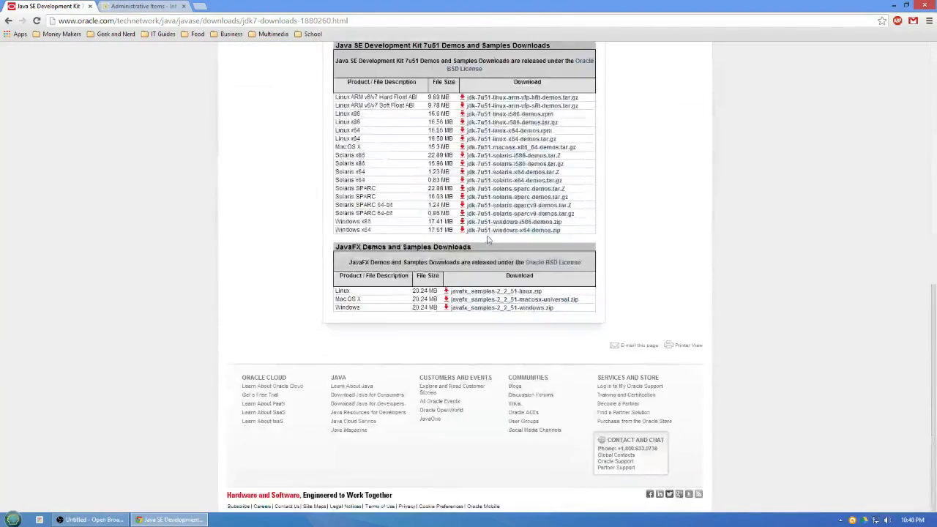
pyautogui.scroll(7, 488, 240)
pyautogui.scroll(-2, 435, 280)
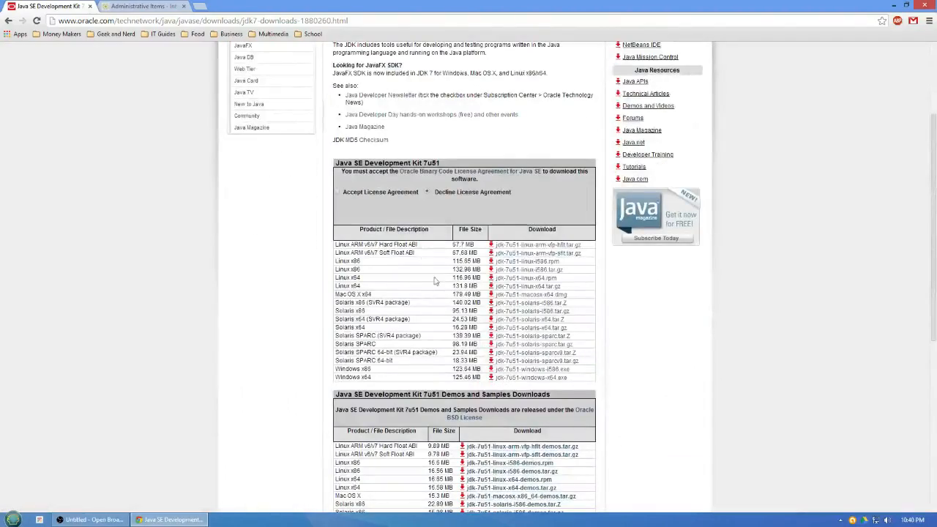
pyautogui.moveTo(336, 163); pyautogui.dragTo(452, 163)
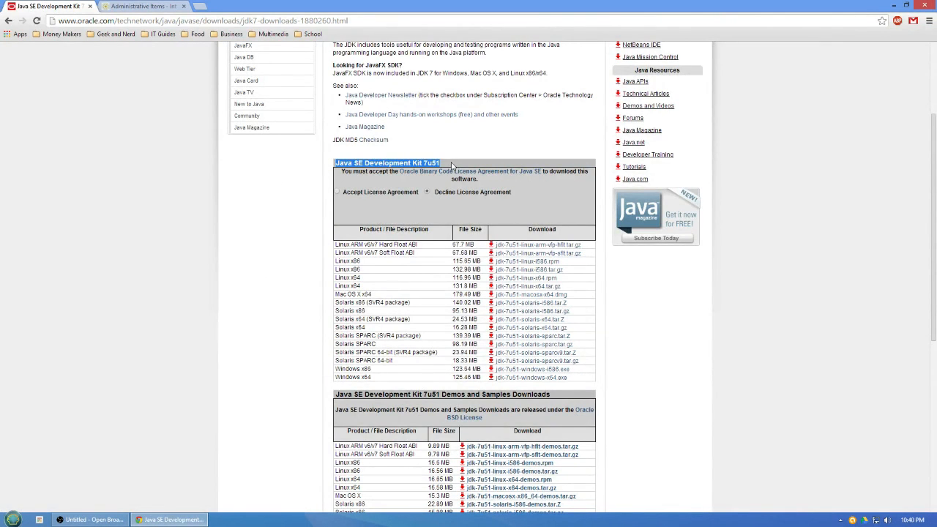
pyautogui.click(339, 193)
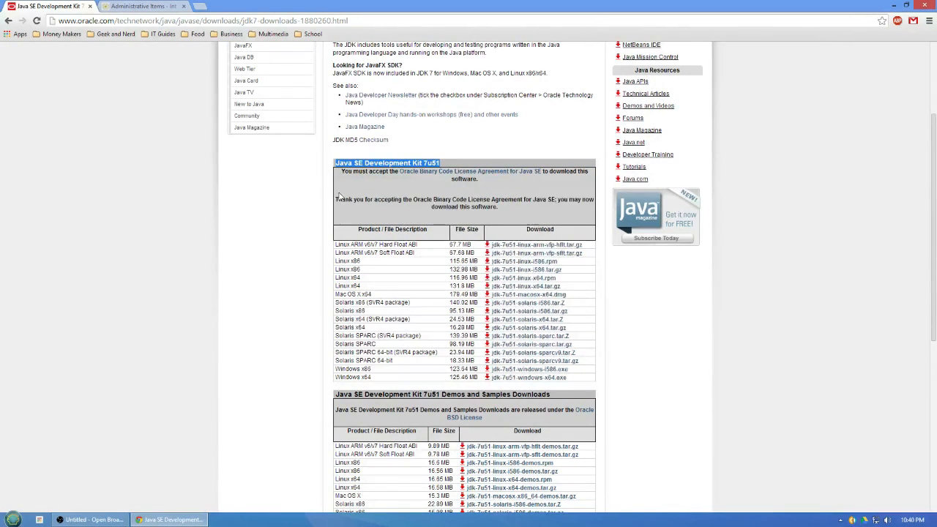
# Check the system type in the Computer properties from the Start menu, and close the System window.
pyautogui.scroll(-1, 384, 375)
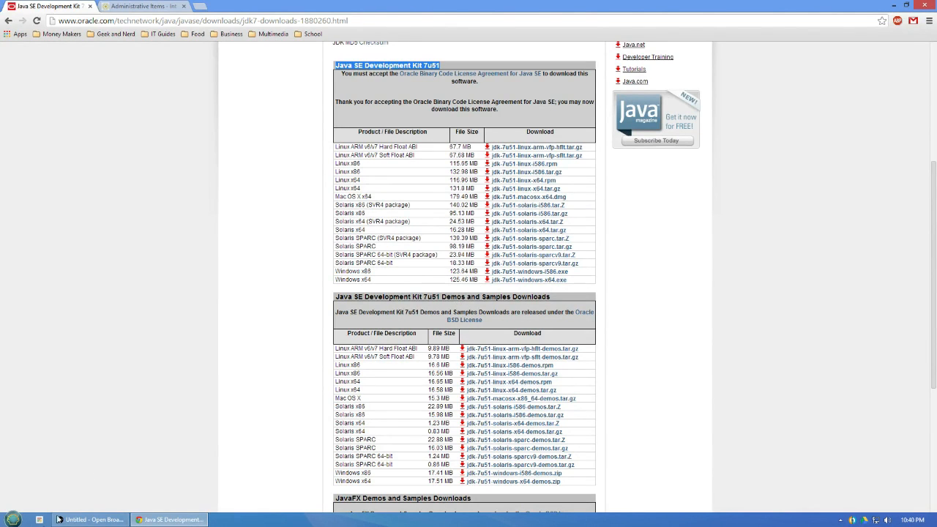
pyautogui.click(14, 520)
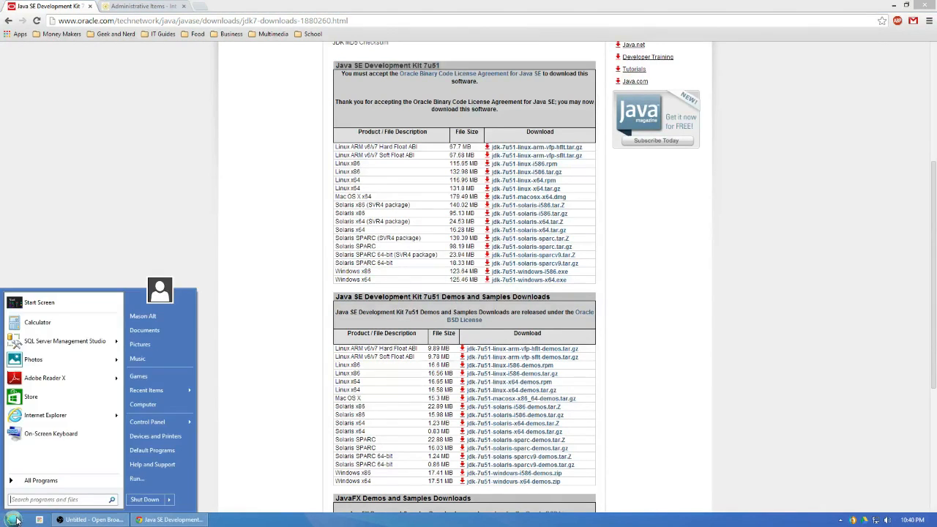
pyautogui.rightClick(151, 405)
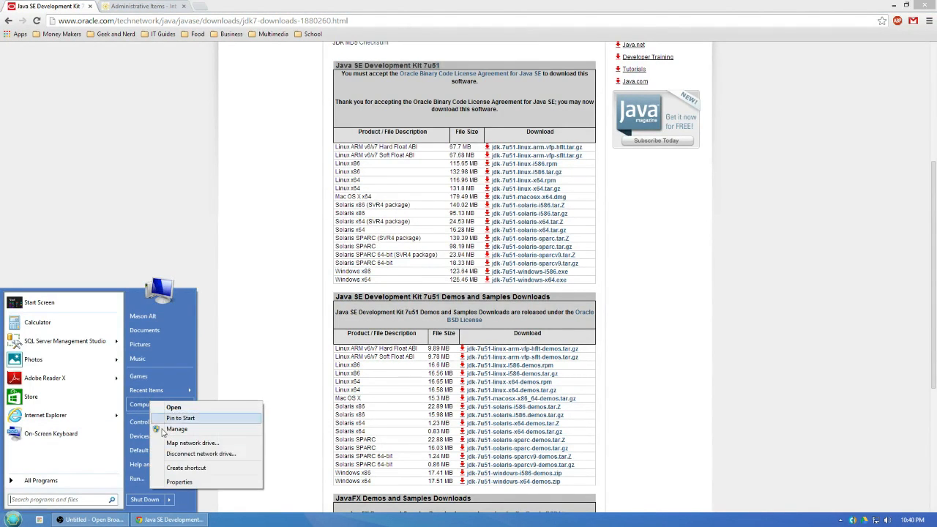
pyautogui.click(178, 484)
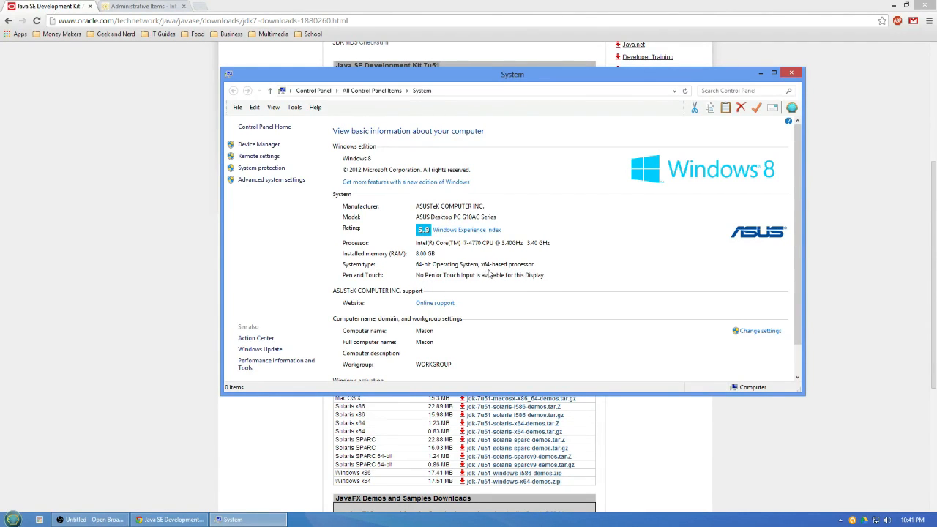
pyautogui.click(797, 74)
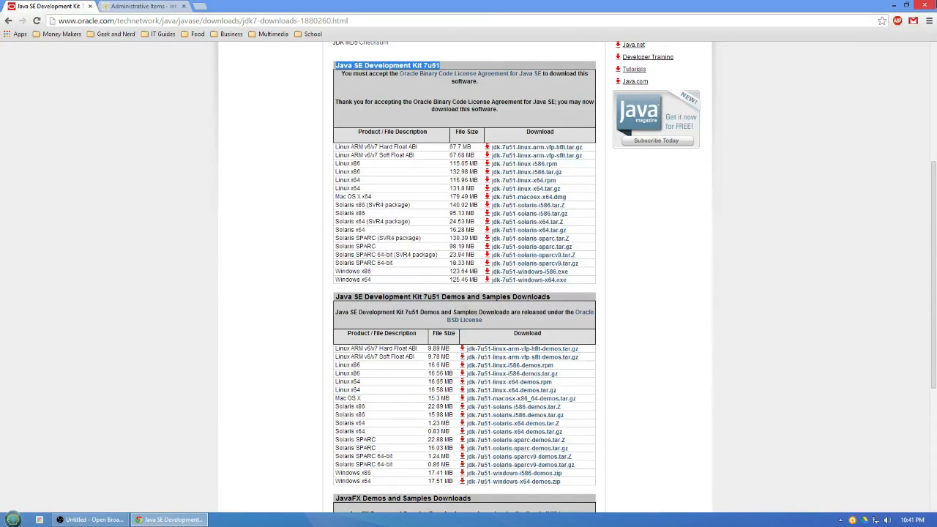
# Check the system type again through PC info in the Windows 8 settings, and close the System window.
pyautogui.moveTo(936, 0)
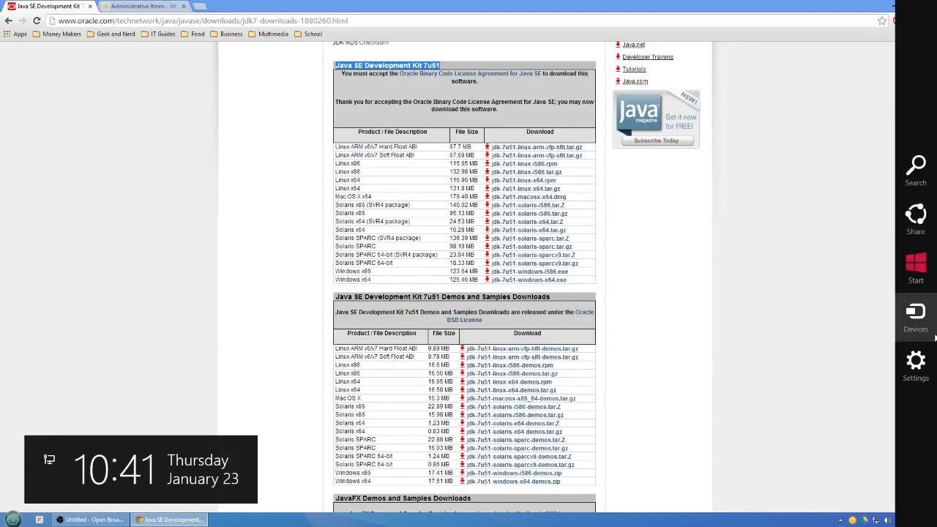
pyautogui.click(917, 362)
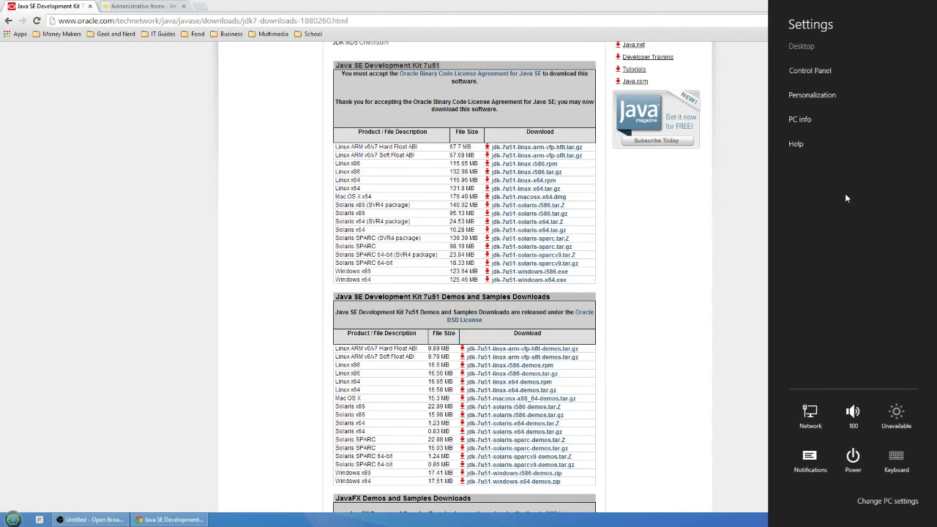
pyautogui.click(813, 119)
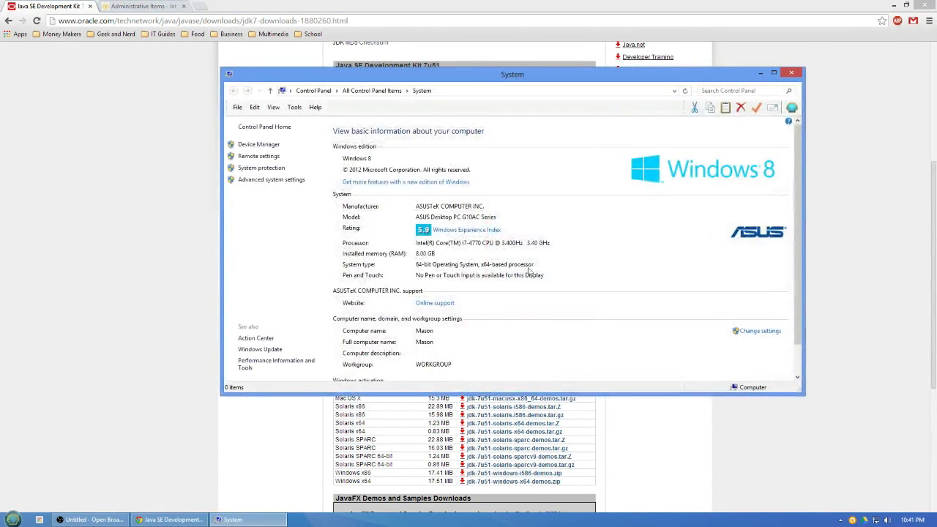
pyautogui.click(791, 73)
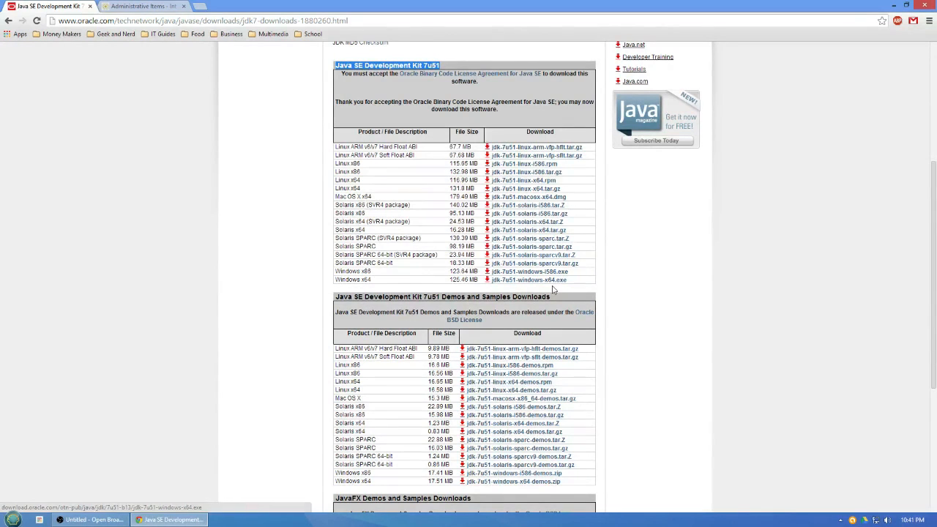
# Open the Java SE 7 Documentation download from the Java SE downloads page and accept its license agreement.
pyautogui.scroll(3, 542, 286)
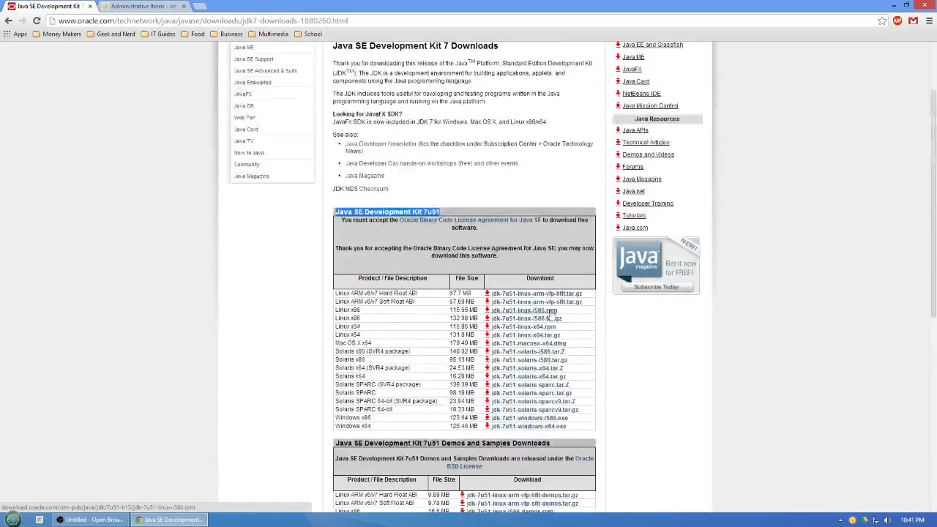
pyautogui.click(378, 121)
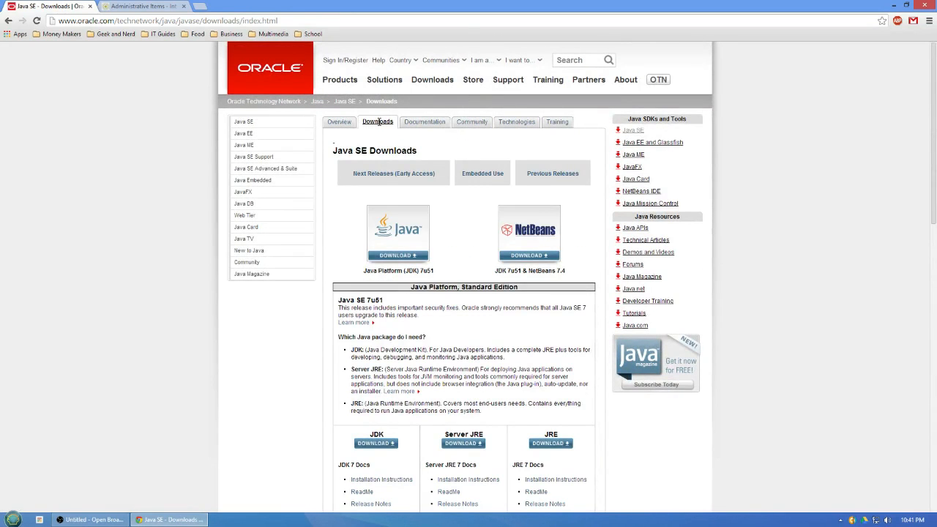
pyautogui.scroll(-5, 378, 121)
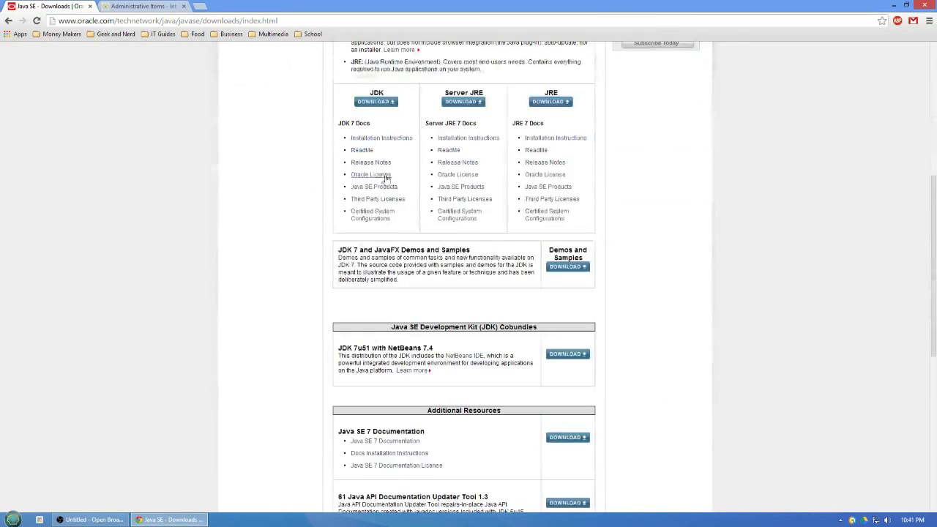
pyautogui.scroll(-3, 389, 177)
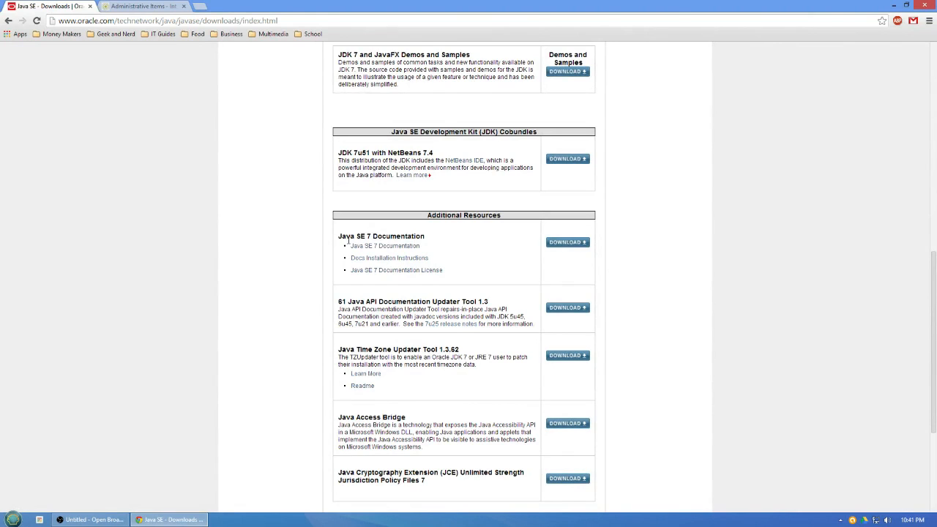
pyautogui.click(566, 242)
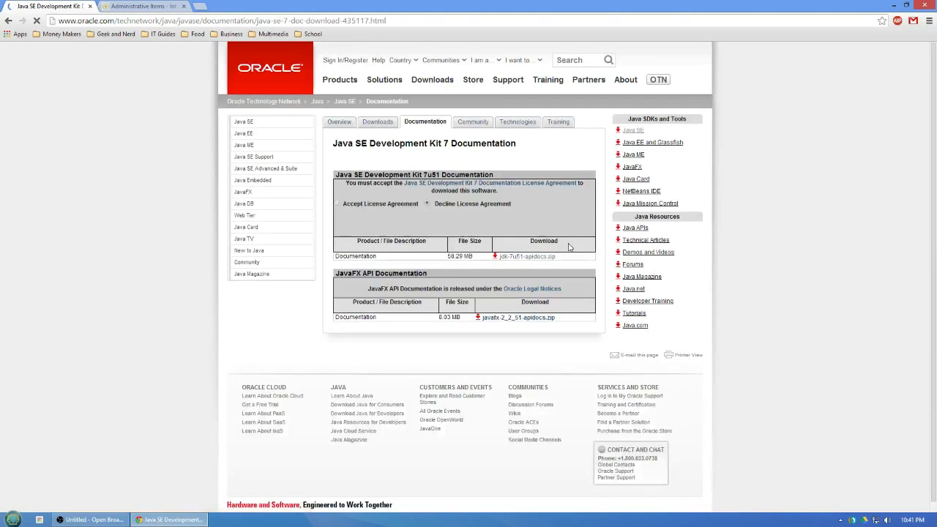
pyautogui.click(338, 204)
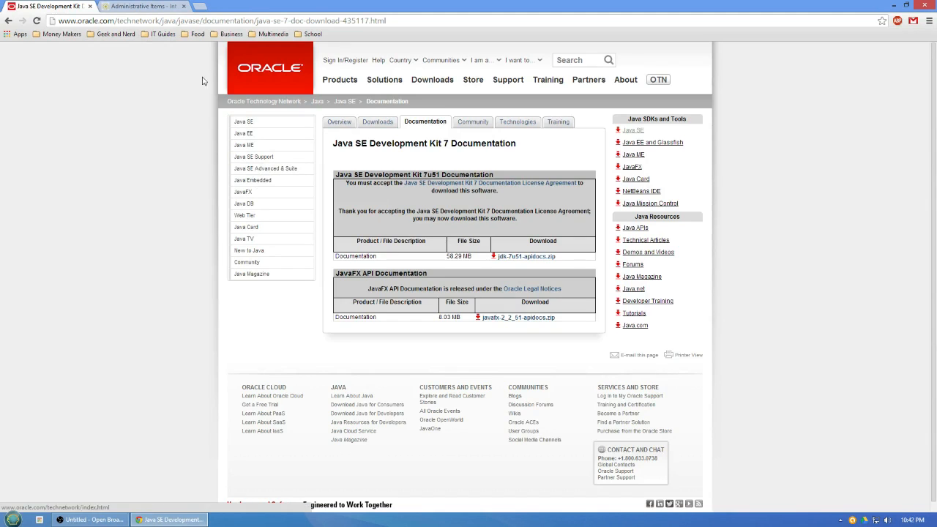
# Return to the course's Required Software document and follow its link to the JCreator website.
pyautogui.click(121, 6)
pyautogui.click(382, 233)
pyautogui.scroll(-3, 505, 282)
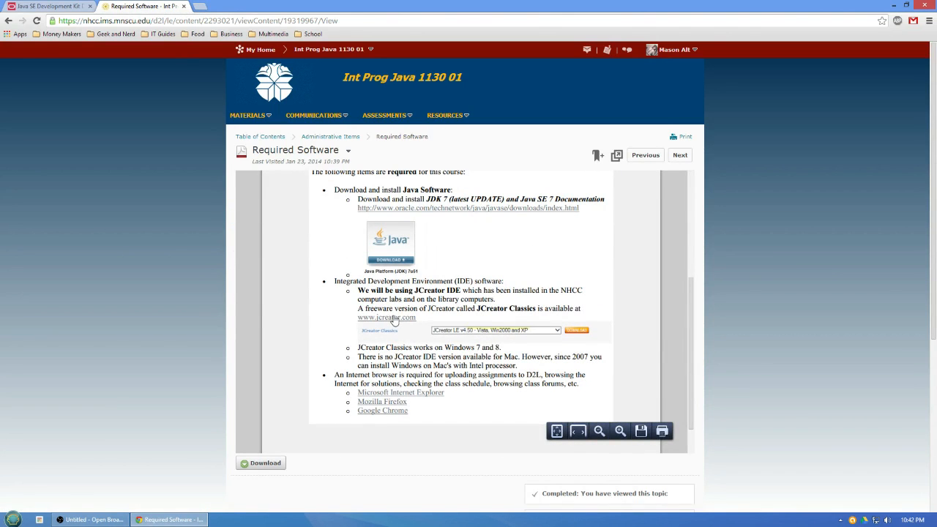
pyautogui.click(393, 320)
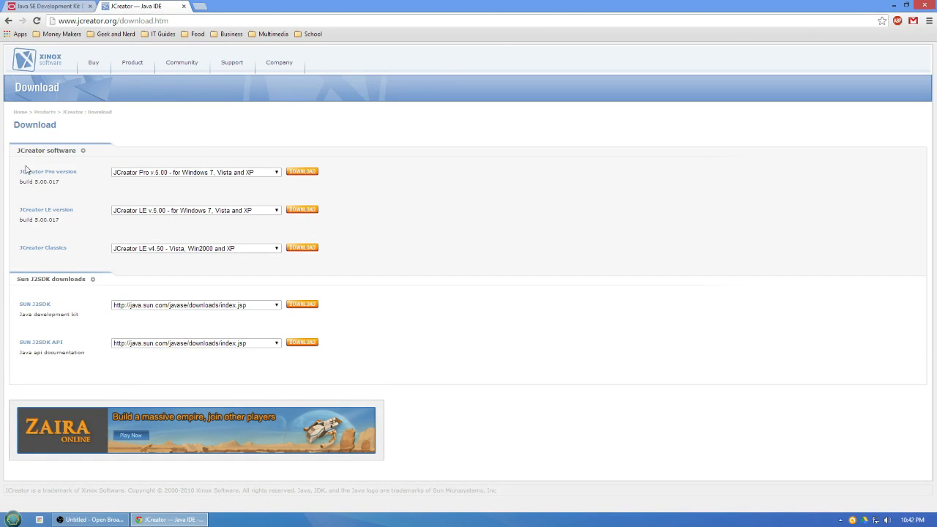
# Request the JCreator Classics download of JCreator LE v4.50 and go through the form's name and email fields.
pyautogui.moveTo(20, 150); pyautogui.dragTo(76, 151)
pyautogui.click(87, 162)
pyautogui.click(300, 249)
pyautogui.click(152, 180)
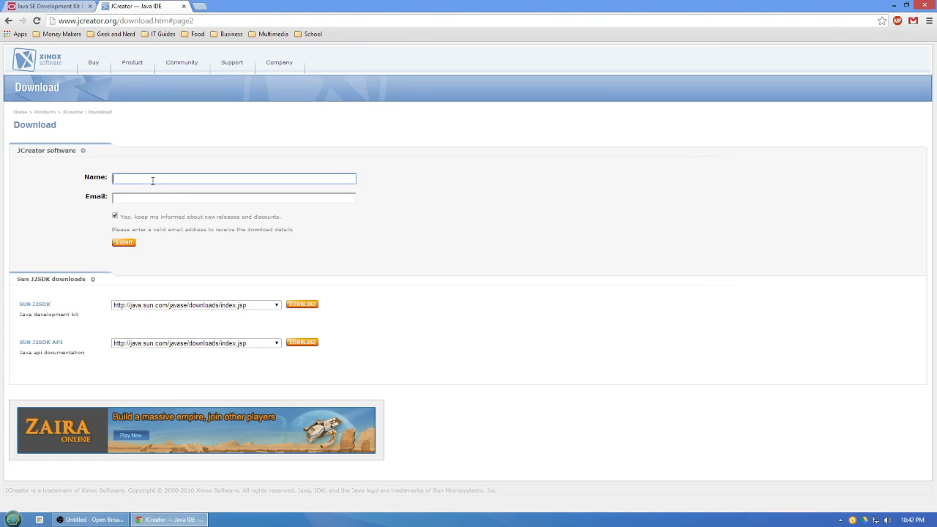
pyautogui.click(134, 198)
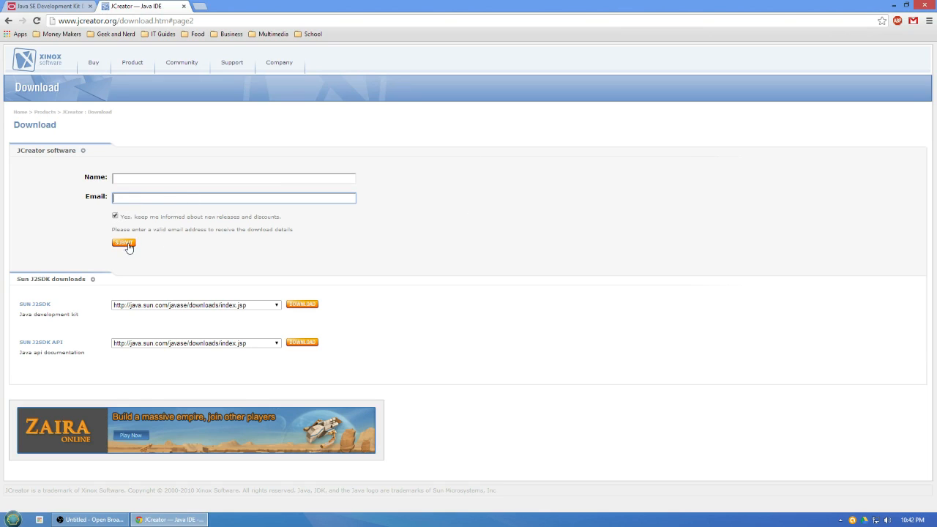
# Open the JCreator LE email in Gmail to view its setup download link, and minimize the browser.
pyautogui.click(913, 20)
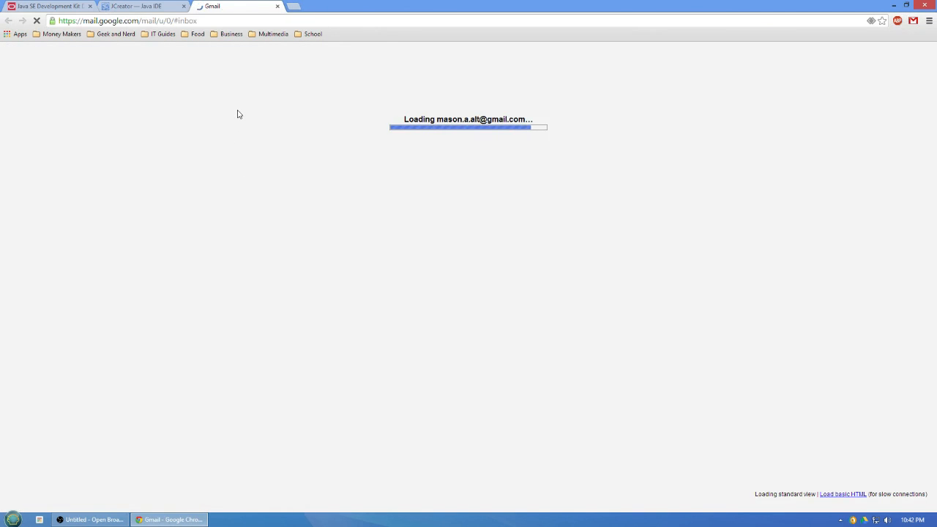
pyautogui.click(150, 108)
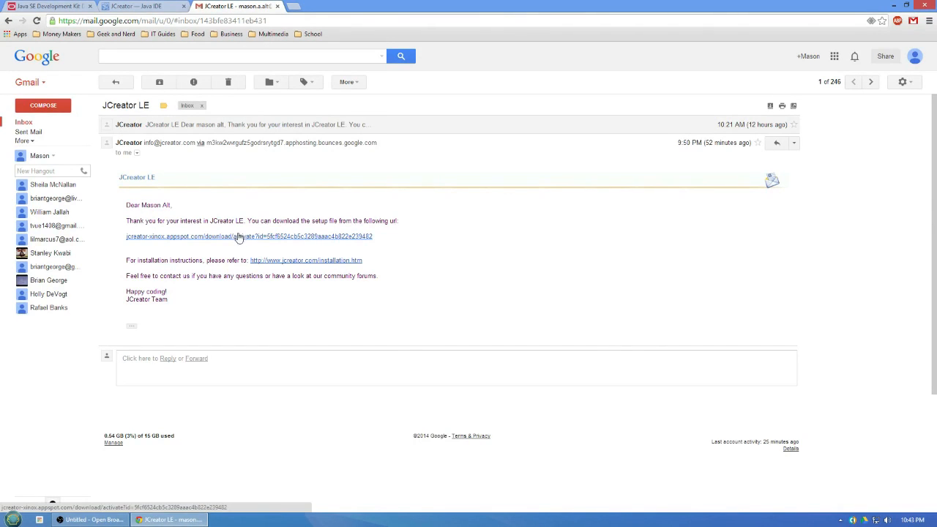
pyautogui.click(893, 5)
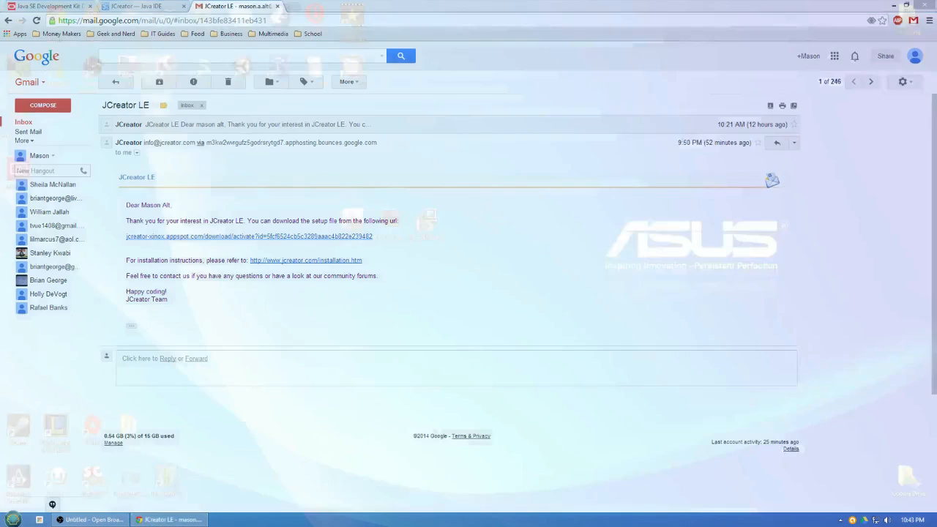
# Launch the JDK 7u51 64-bit installer from the downloaded files on the desktop and decline the reinstall.
pyautogui.moveTo(312, 201); pyautogui.dragTo(516, 270)
pyautogui.moveTo(520, 208); pyautogui.dragTo(287, 283)
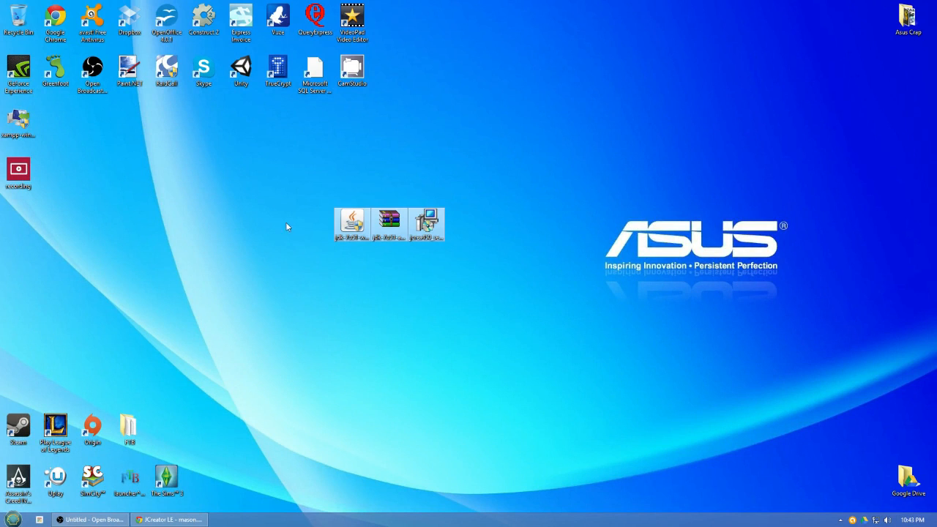
pyautogui.press('j')
pyautogui.press('j')
pyautogui.press('j')
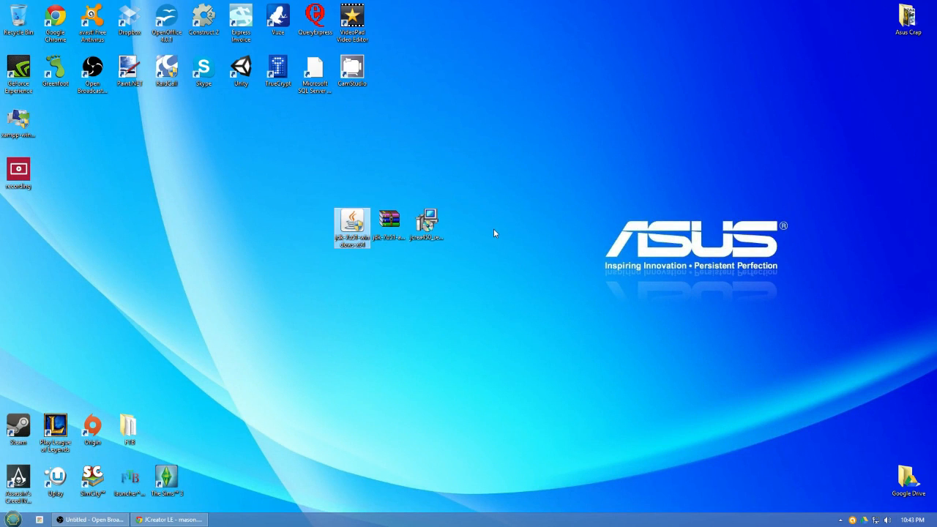
pyautogui.doubleClick(351, 230)
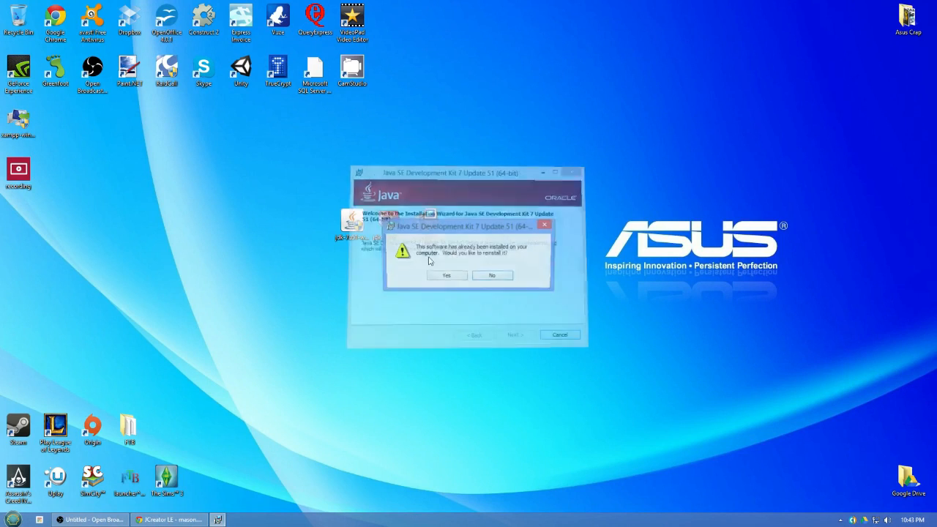
pyautogui.click(487, 279)
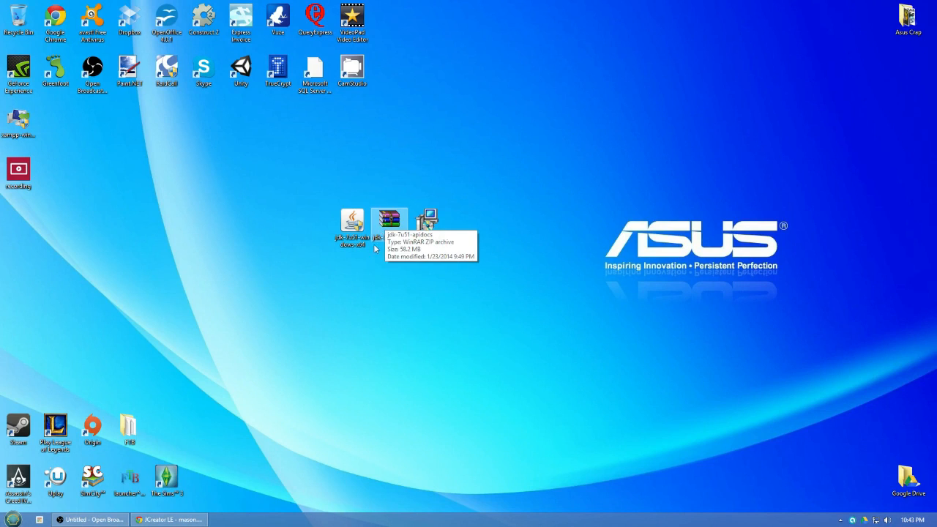
# Browse to C:\Program Files\Java\jdk1.7.0_51 and snap its folder window to the right half of the screen.
pyautogui.click(389, 223)
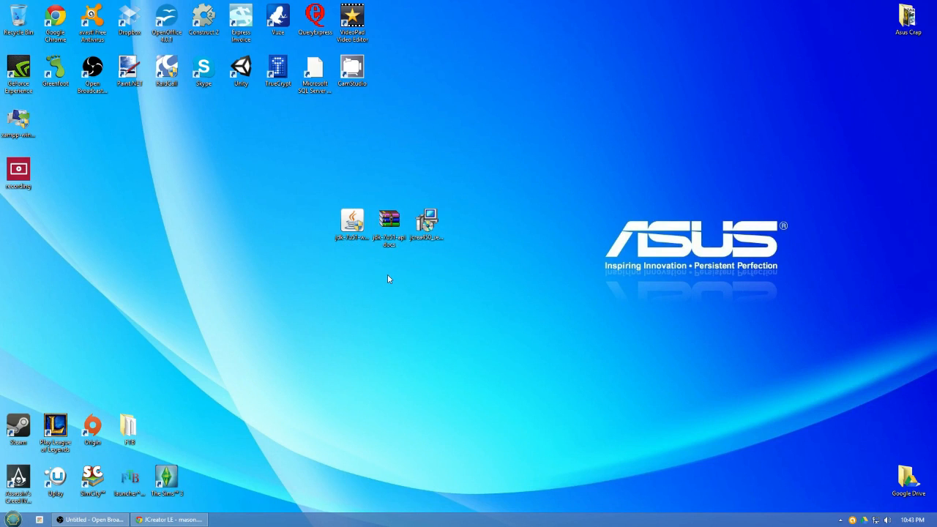
pyautogui.click(13, 520)
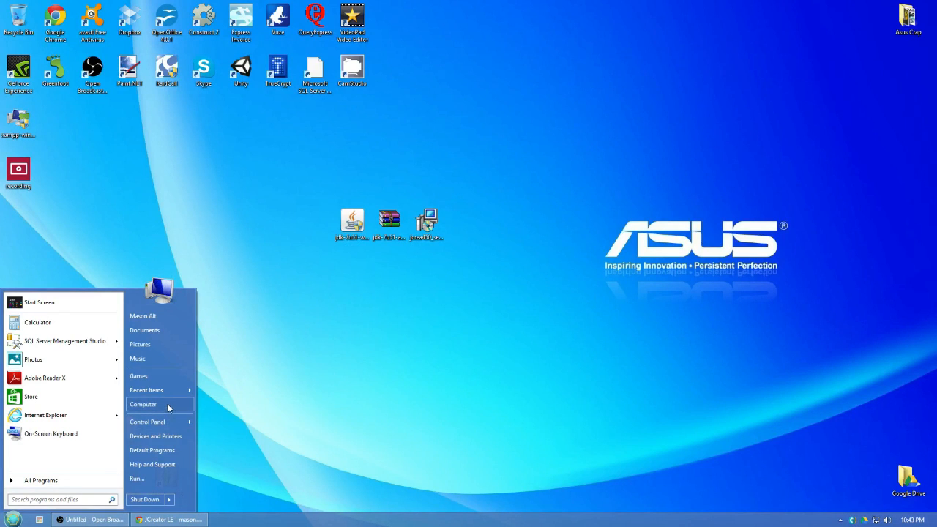
pyautogui.click(168, 404)
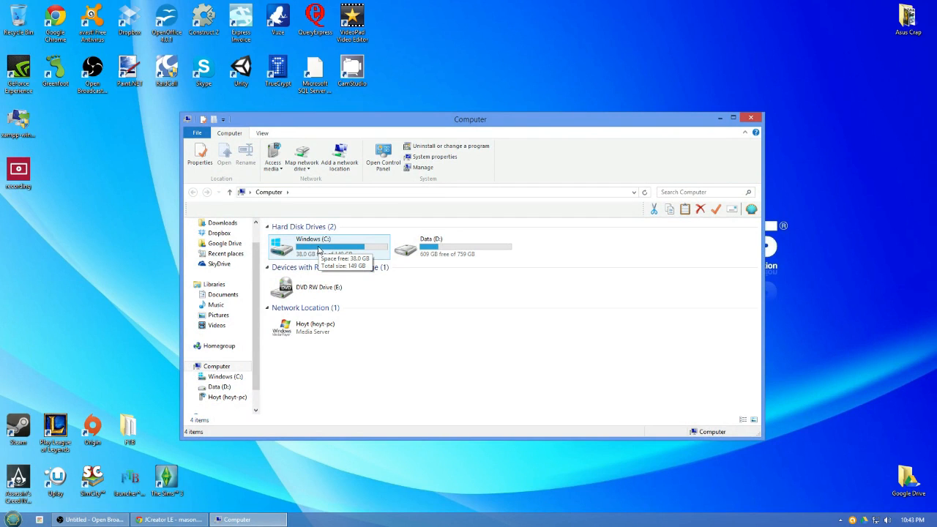
pyautogui.doubleClick(310, 255)
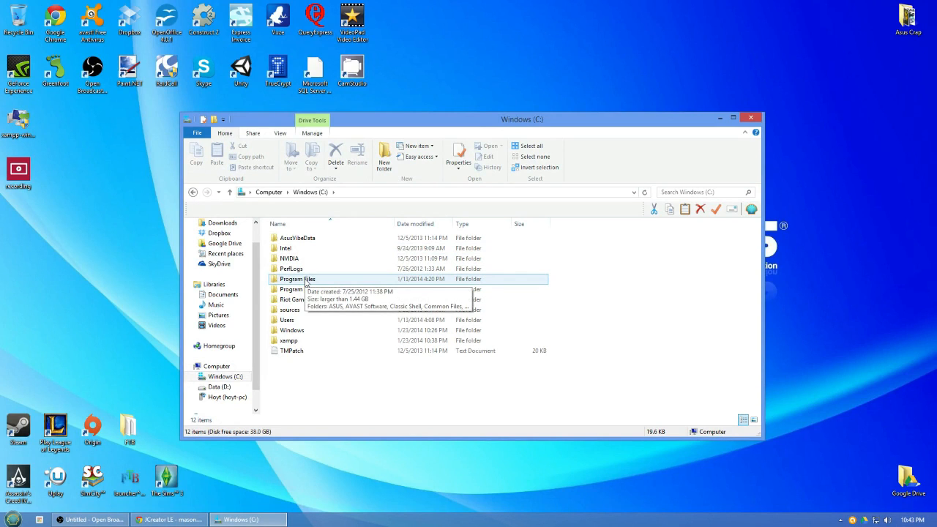
pyautogui.doubleClick(307, 282)
pyautogui.scroll(-2, 307, 322)
pyautogui.scroll(2, 308, 322)
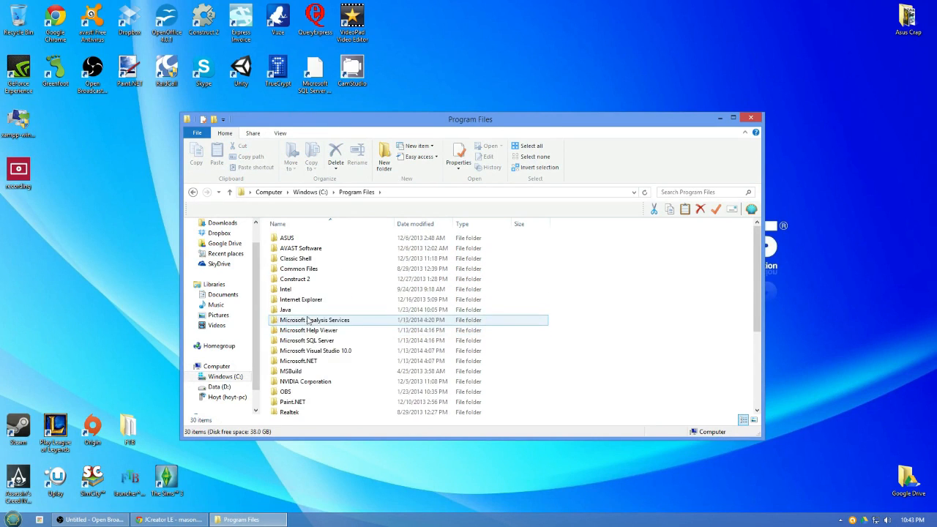
pyautogui.doubleClick(292, 310)
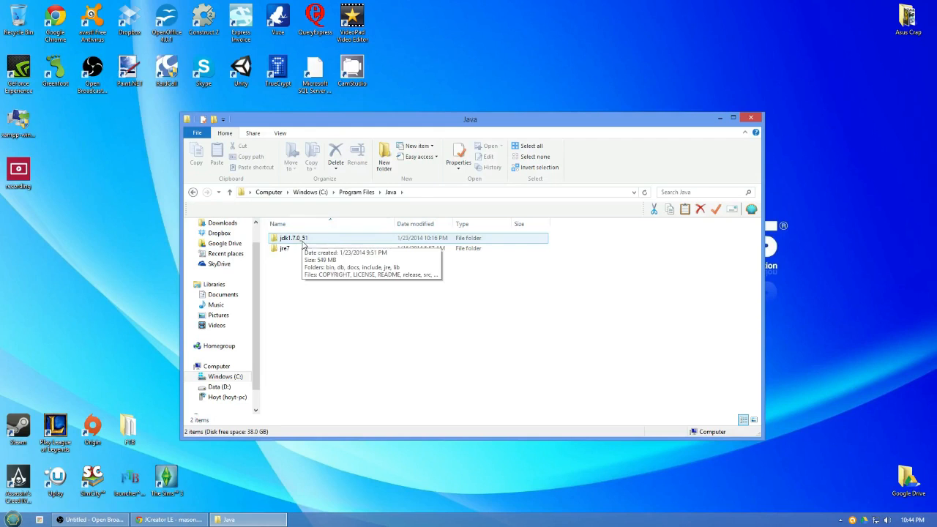
pyautogui.doubleClick(303, 244)
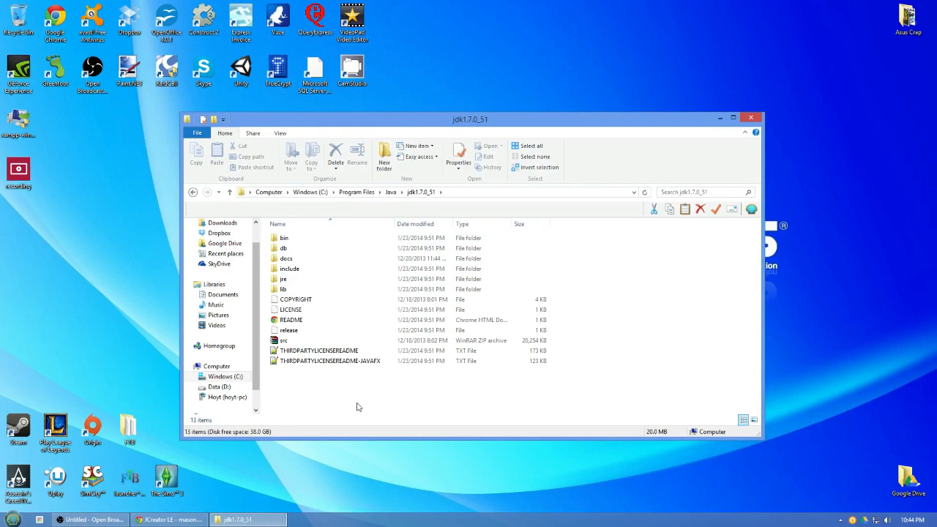
pyautogui.moveTo(454, 119); pyautogui.dragTo(928, 6)
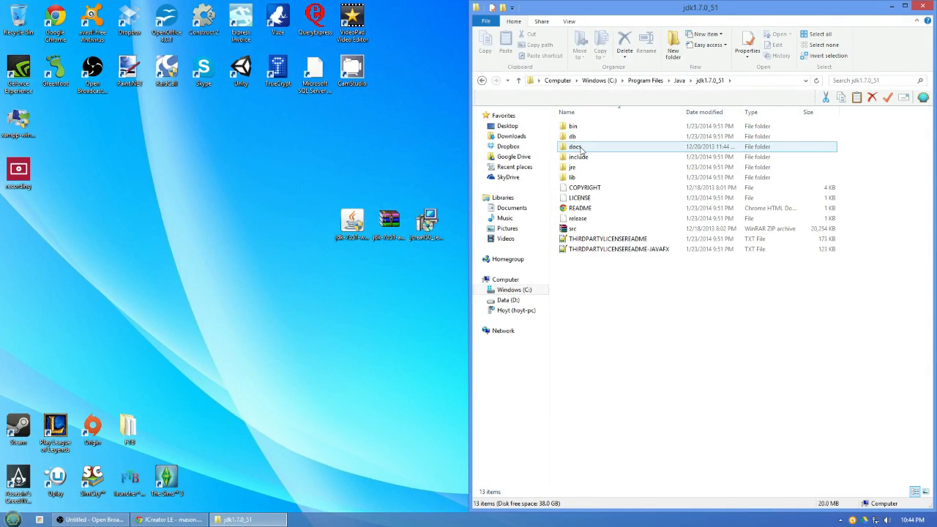
# Try to copy the docs folder from the jdk-7u51-apidocs archive into the jdk1.7.0_51 folder, and close the archive.
pyautogui.doubleClick(390, 221)
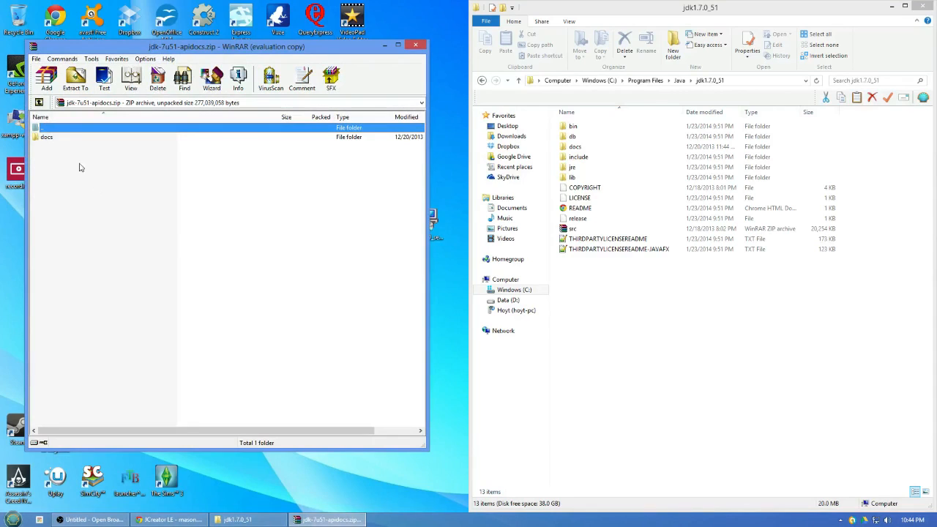
pyautogui.click(50, 141)
pyautogui.moveTo(50, 143); pyautogui.dragTo(169, 156)
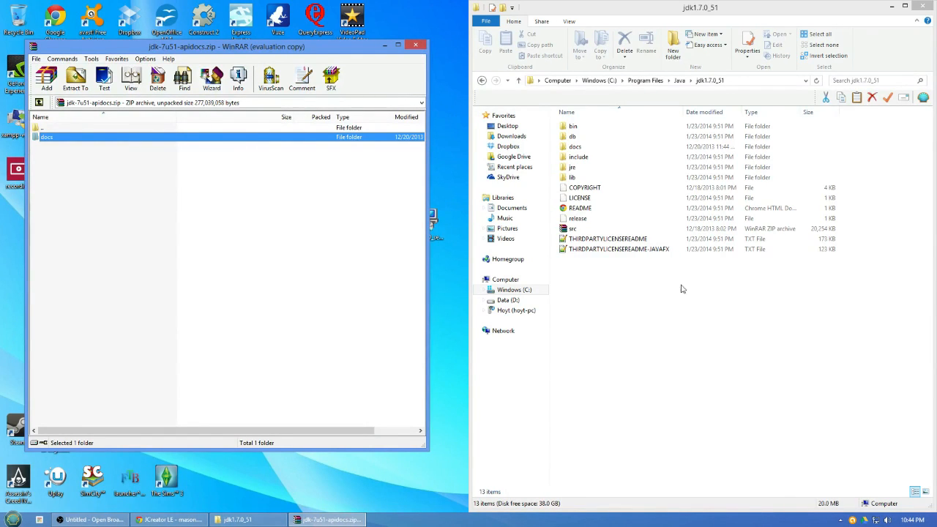
pyautogui.moveTo(246, 142); pyautogui.dragTo(301, 146)
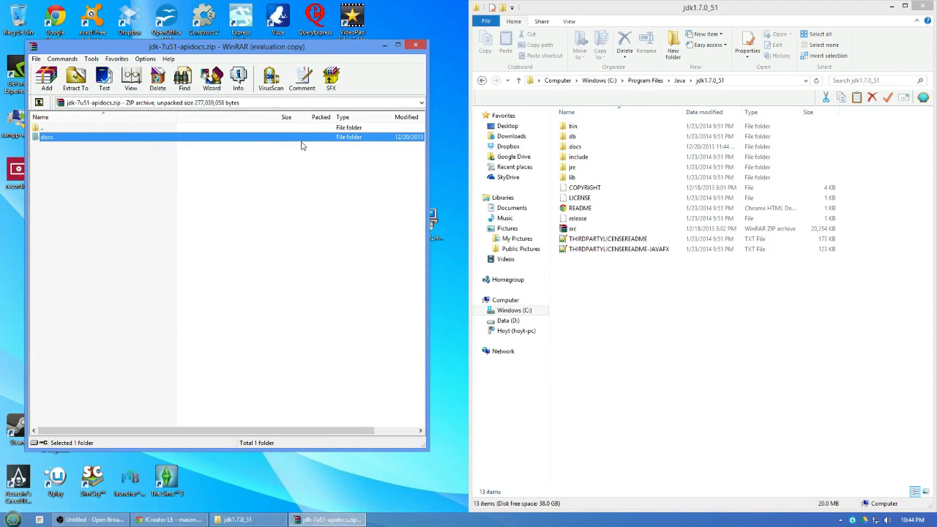
pyautogui.click(415, 46)
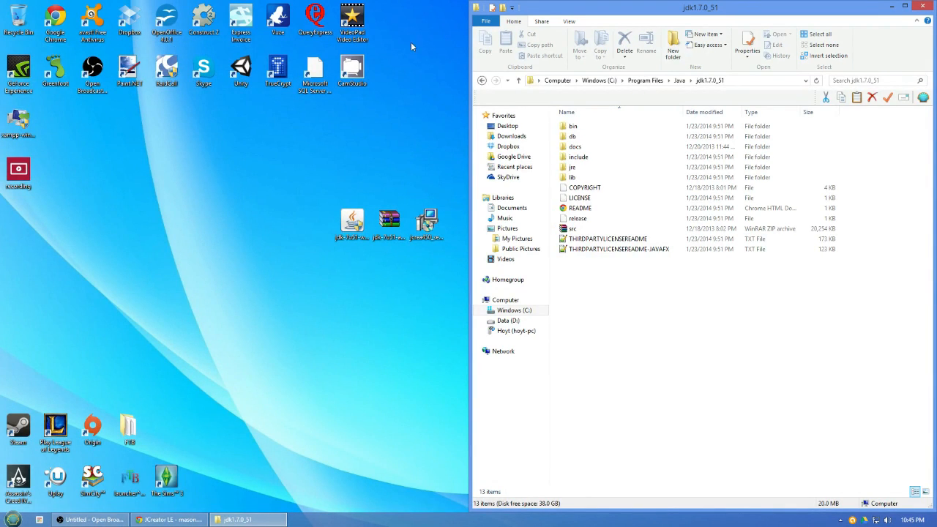
# Run jcrea450_setup.exe, accept the license, and create the default destination folder C:\Program Files (x86)\Xinox Software\JCreatorV4LE.
pyautogui.doubleClick(425, 233)
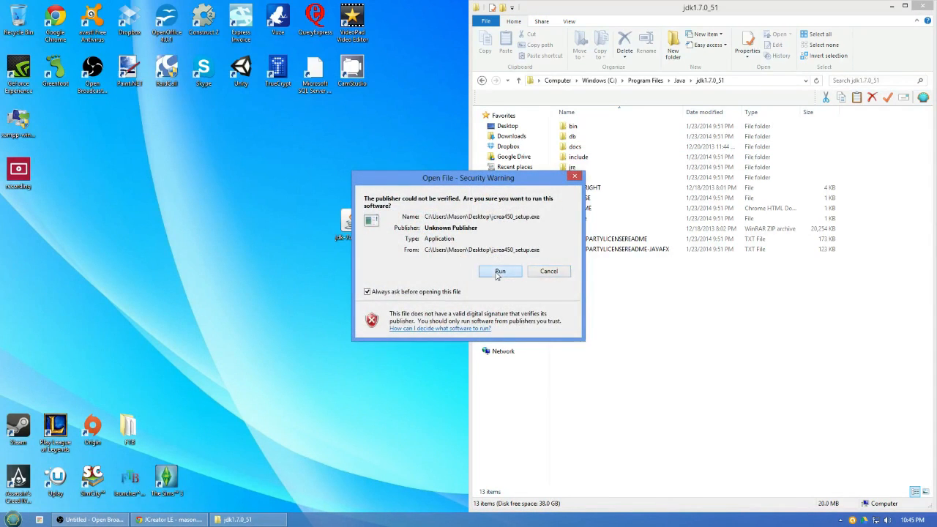
pyautogui.click(499, 272)
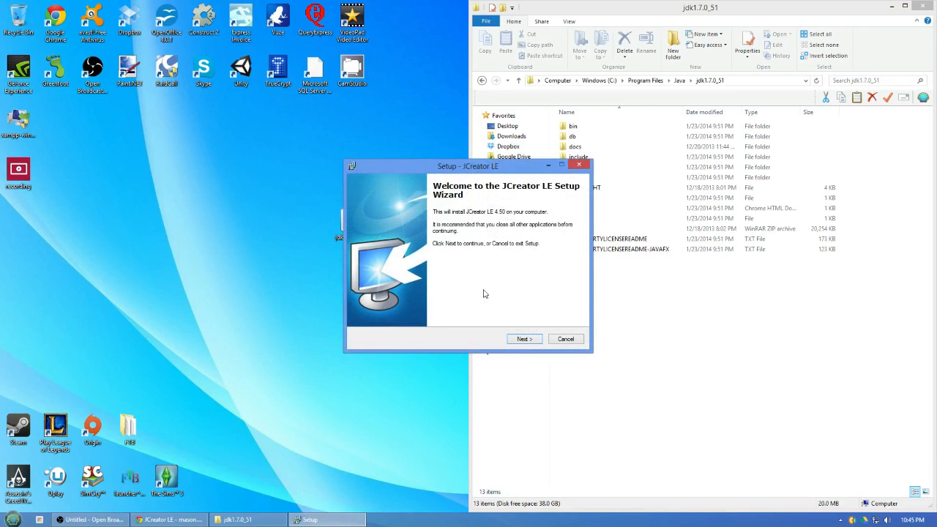
pyautogui.click(521, 341)
pyautogui.click(401, 309)
pyautogui.click(522, 339)
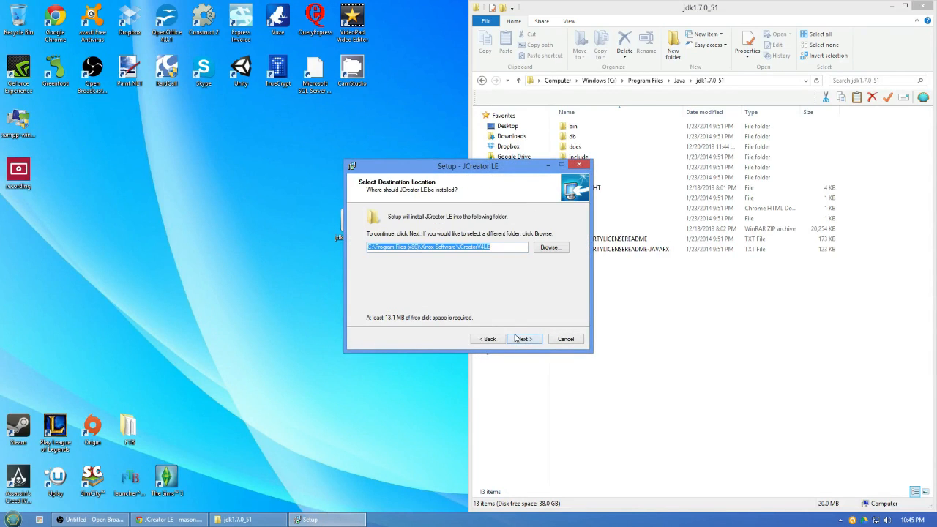
pyautogui.click(523, 340)
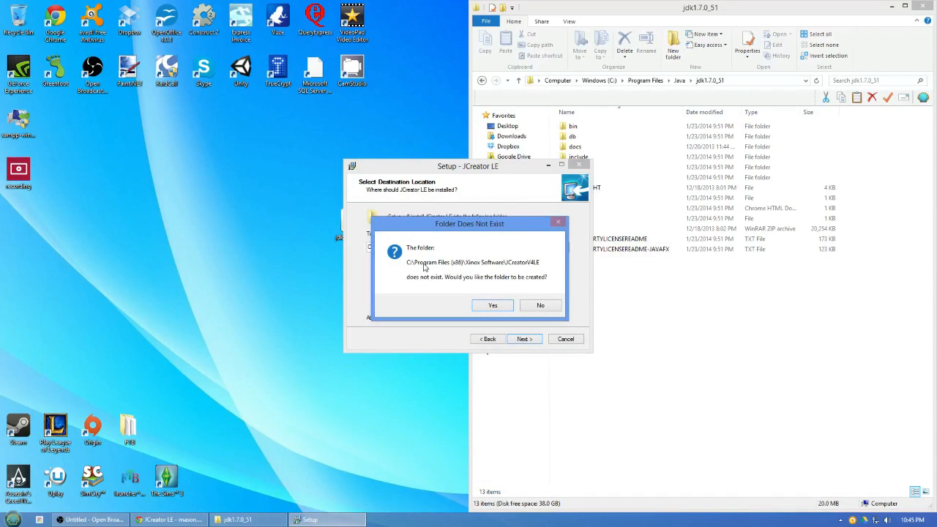
pyautogui.click(495, 306)
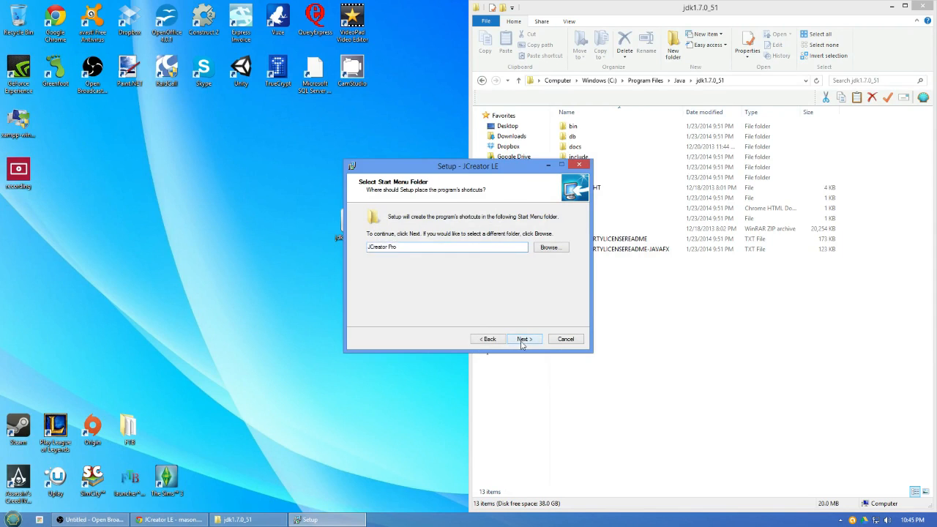
# Install JCreator LE with the Start Menu folder JCreator Pro and a desktop icon, launch it maximized, and minimize it.
pyautogui.click(522, 343)
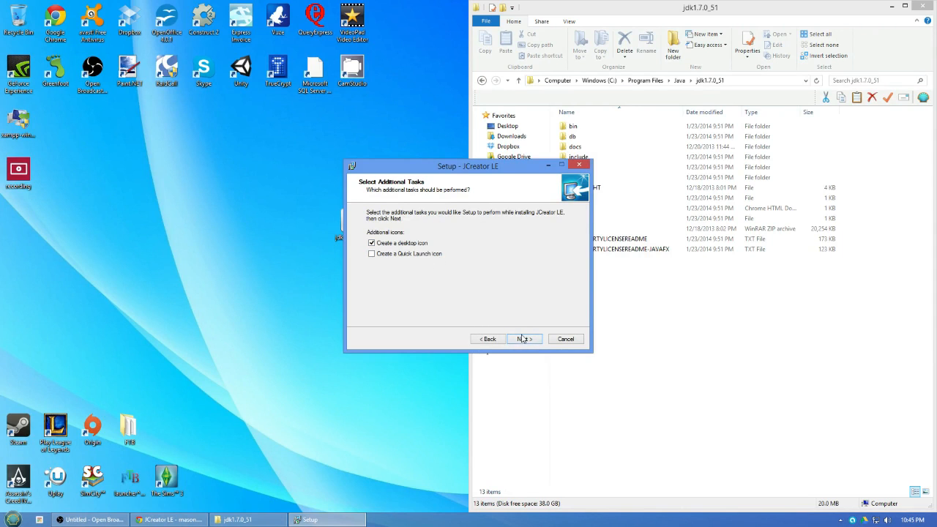
pyautogui.click(526, 341)
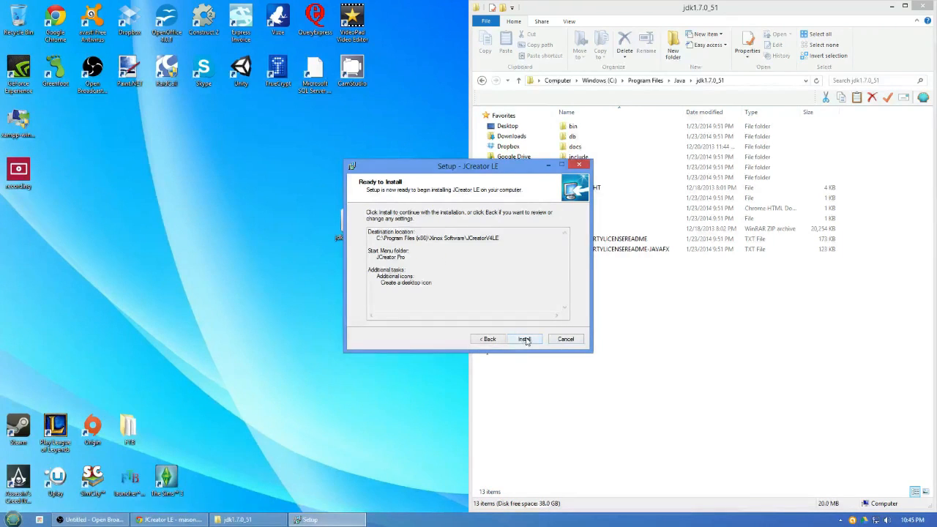
pyautogui.click(525, 341)
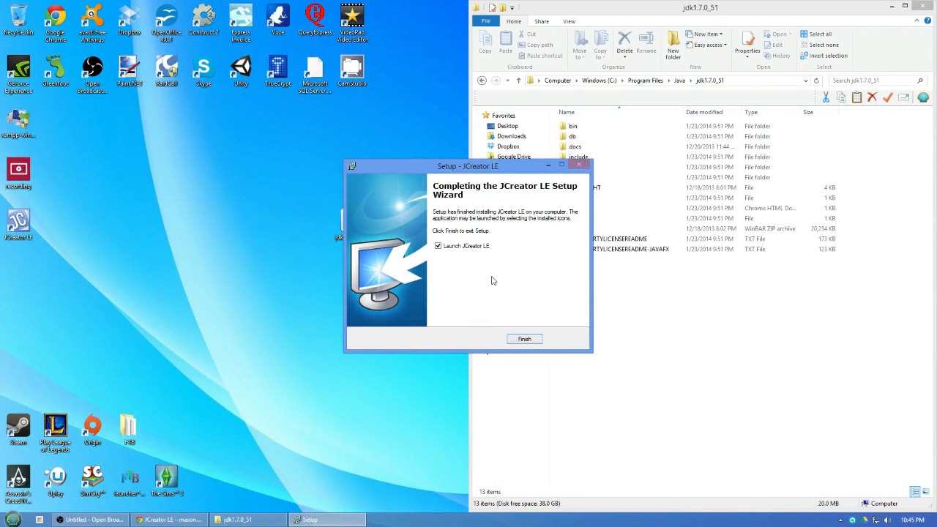
pyautogui.click(524, 339)
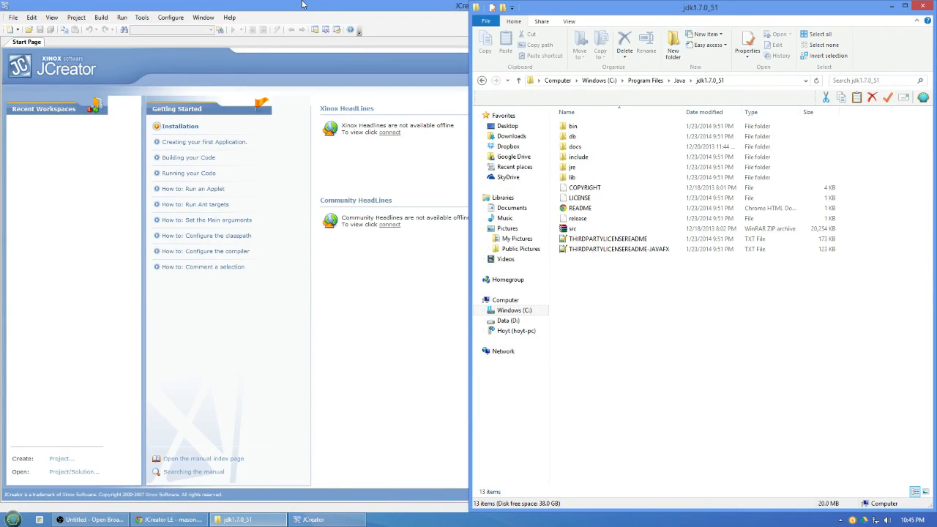
pyautogui.doubleClick(301, 6)
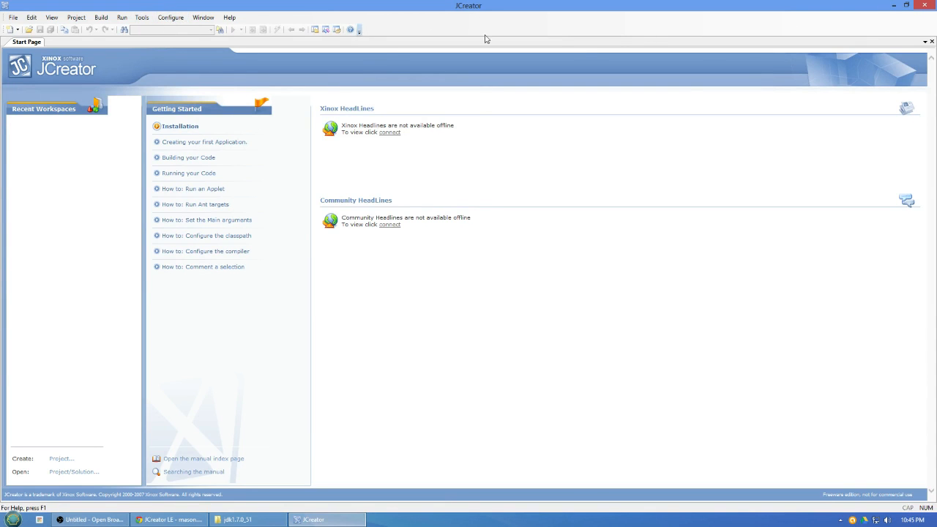
pyautogui.click(892, 5)
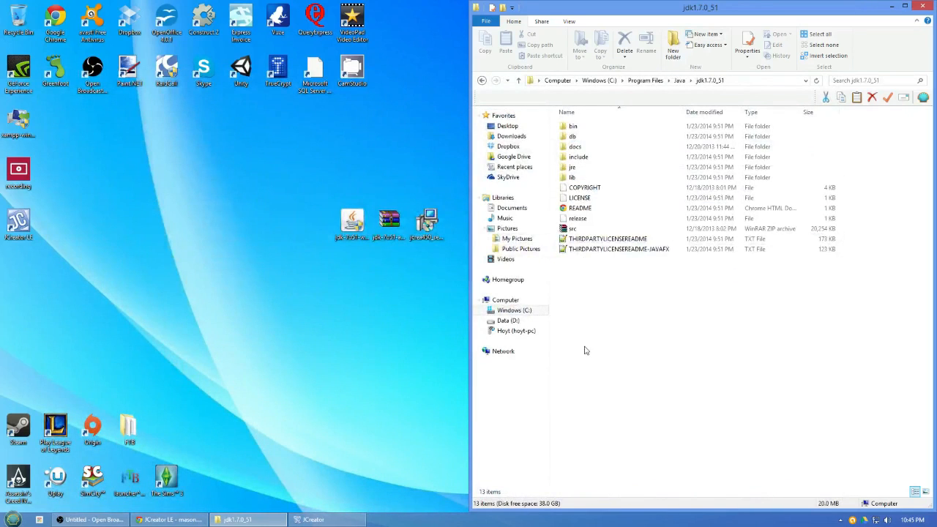
# Open the installation instructions linked in the JCreator LE email, read the JDK and documentation setup, and minimize the browser.
pyautogui.click(168, 519)
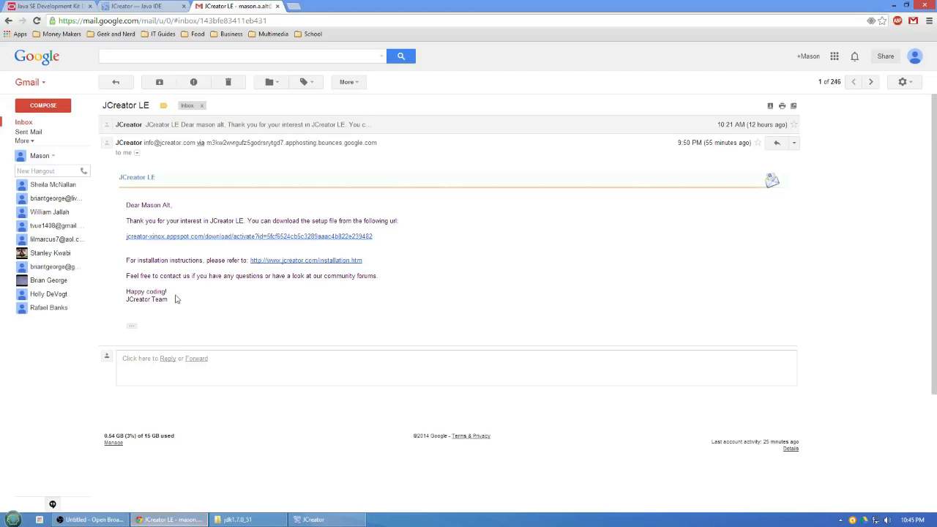
pyautogui.click(270, 262)
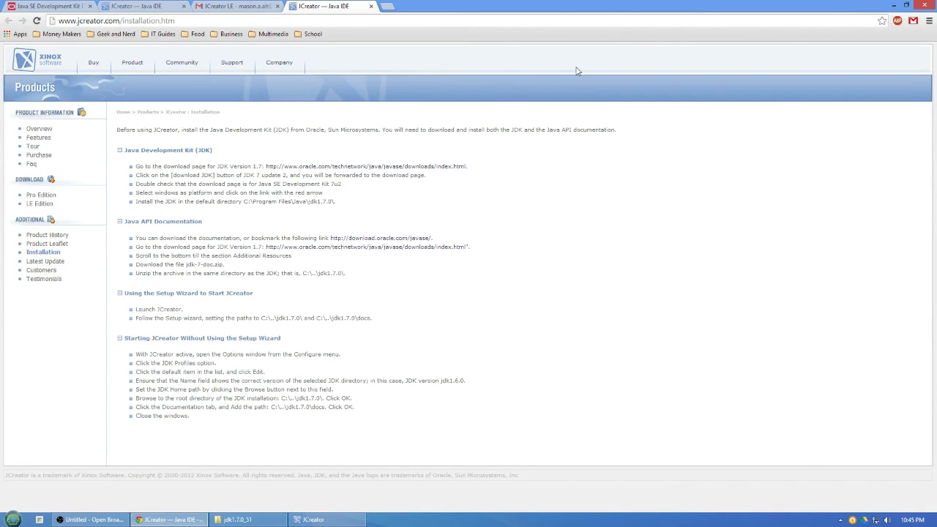
pyautogui.click(895, 5)
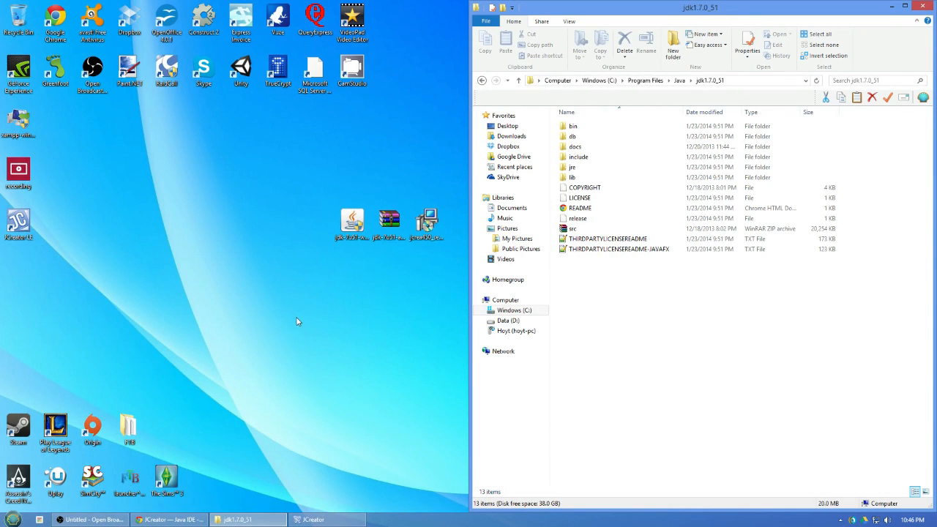
# Go up from the jdk1.7.0_51 folder to its parent Java folder to review the JDK's installation location.
pyautogui.moveTo(236, 172); pyautogui.dragTo(358, 375)
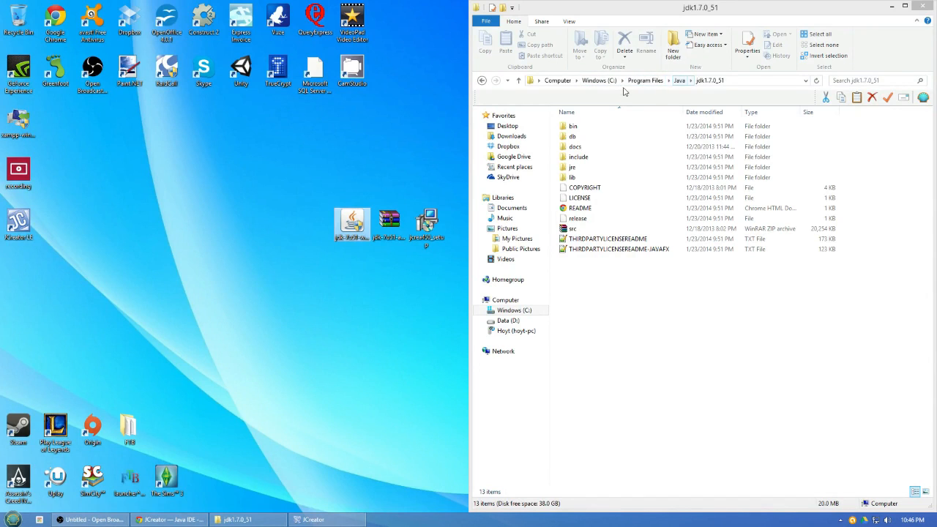
pyautogui.click(681, 82)
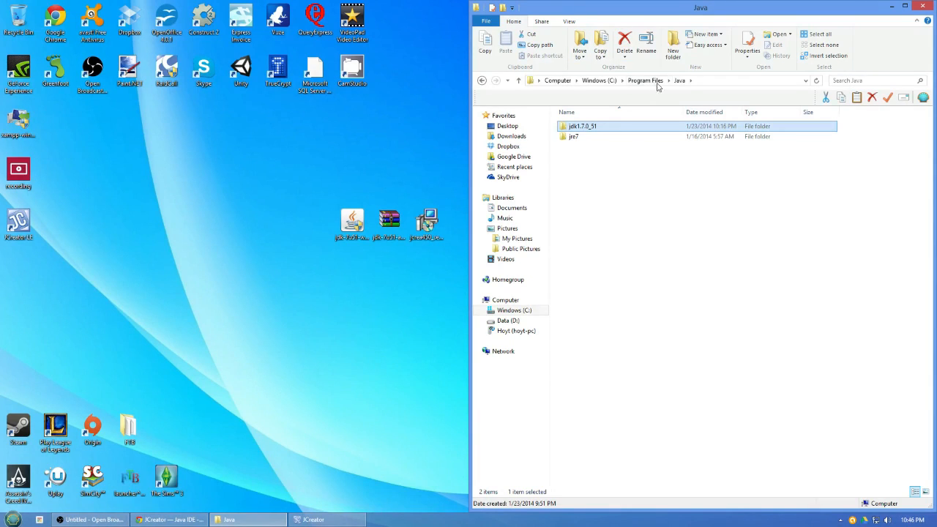
# Open the jdk1.7.0_51 folder and locate the docs folder inside it to check the API documentation's placement.
pyautogui.doubleClick(591, 127)
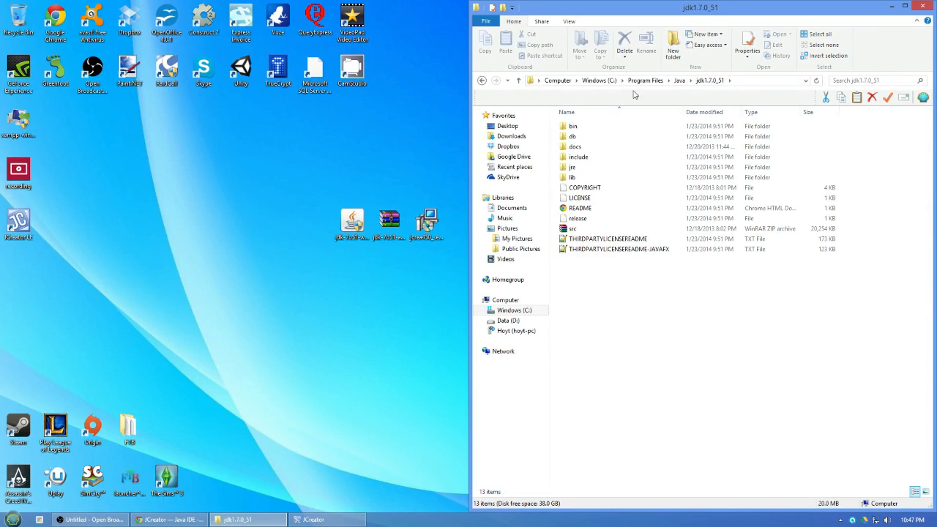
pyautogui.moveTo(580, 150)
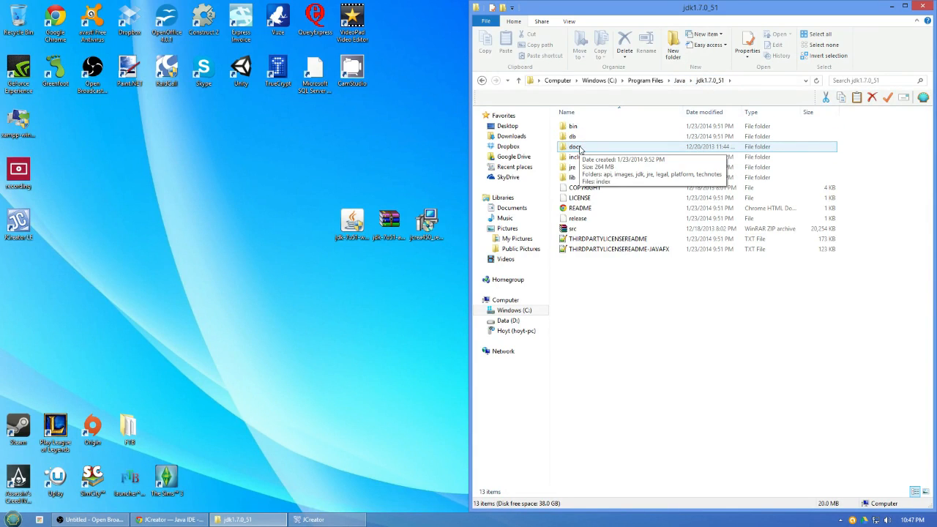
pyautogui.click(579, 148)
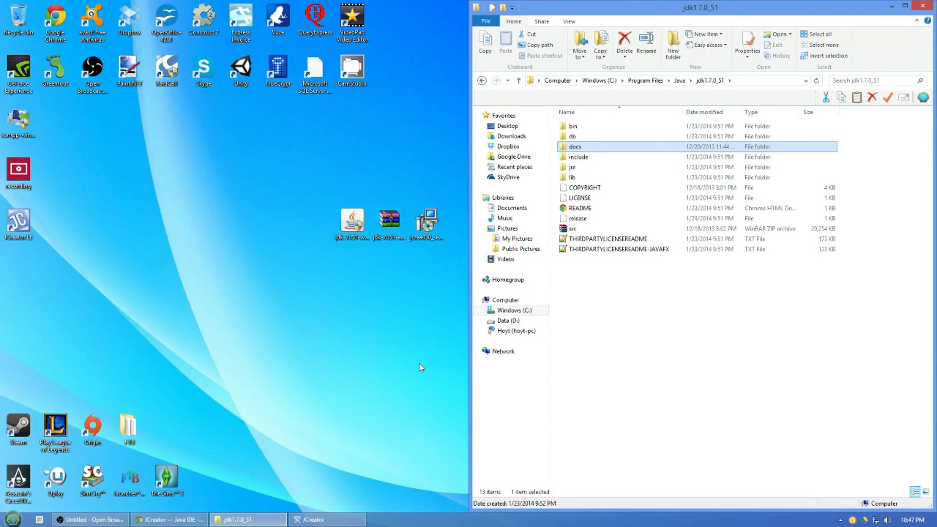
# Switch to JCreator, view the new project wizard's Project Paths page, cancel the wizard, and minimize JCreator.
pyautogui.click(311, 519)
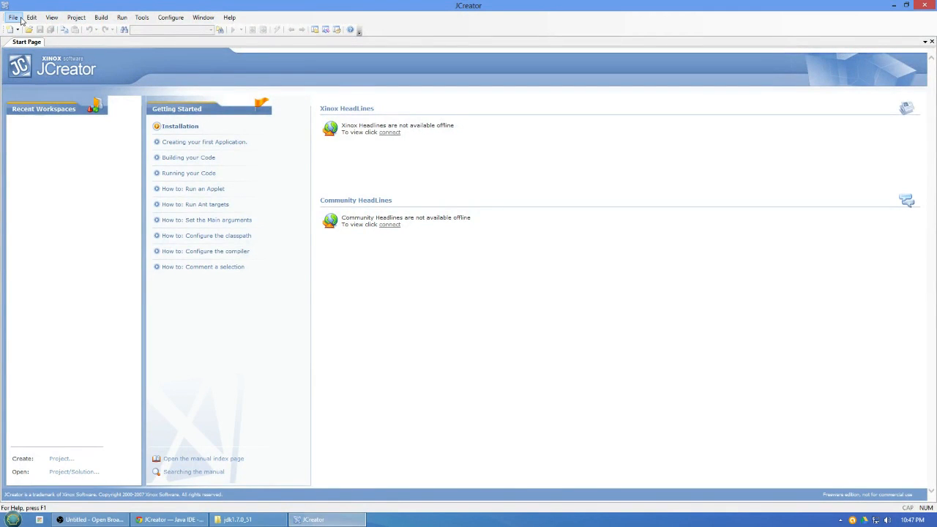
pyautogui.click(11, 21)
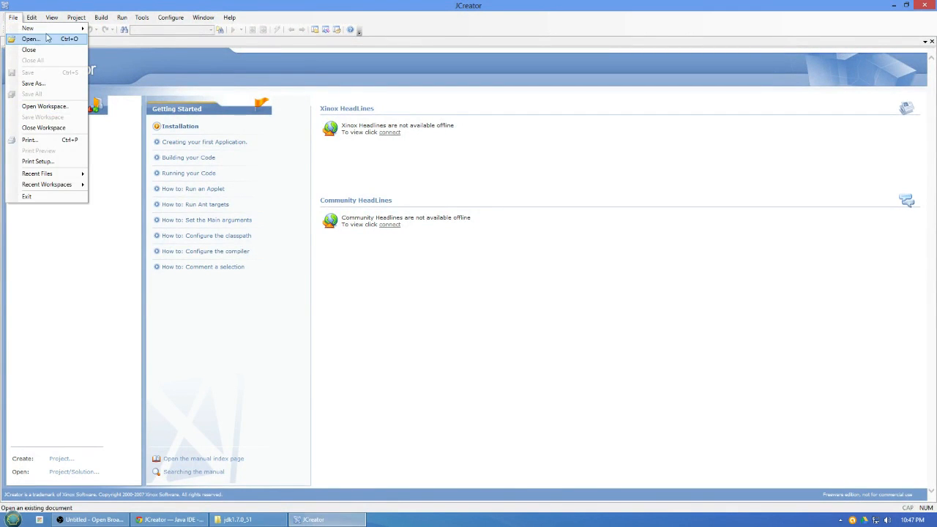
pyautogui.moveTo(53, 29)
pyautogui.click(117, 45)
pyautogui.doubleClick(468, 227)
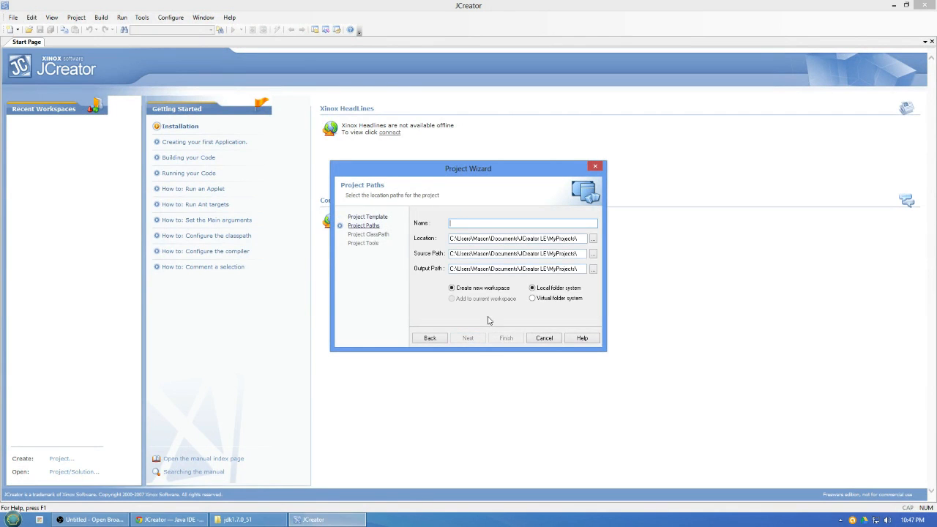
pyautogui.click(543, 338)
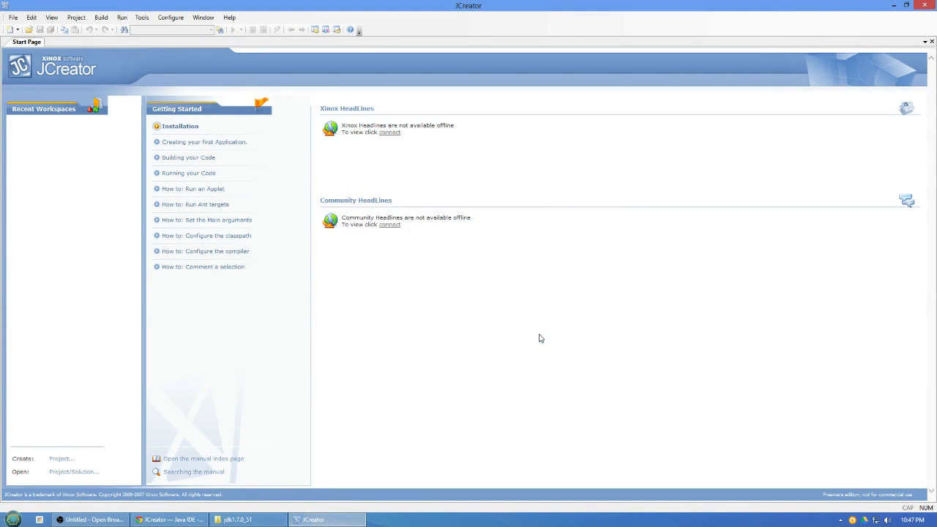
pyautogui.click(894, 6)
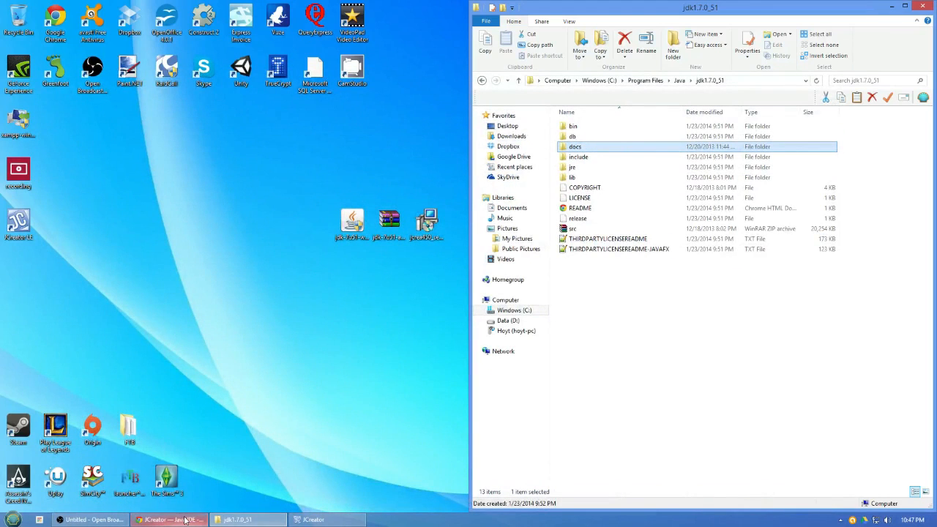
pyautogui.click(156, 259)
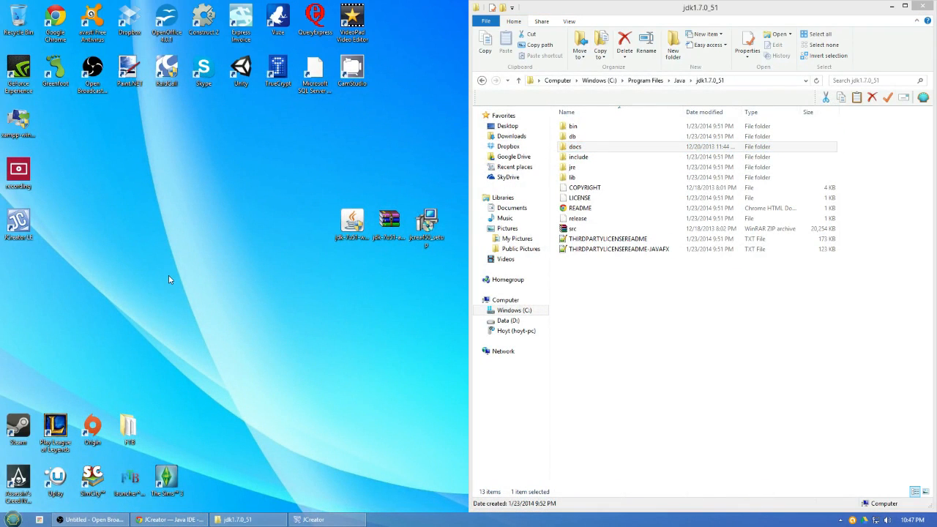